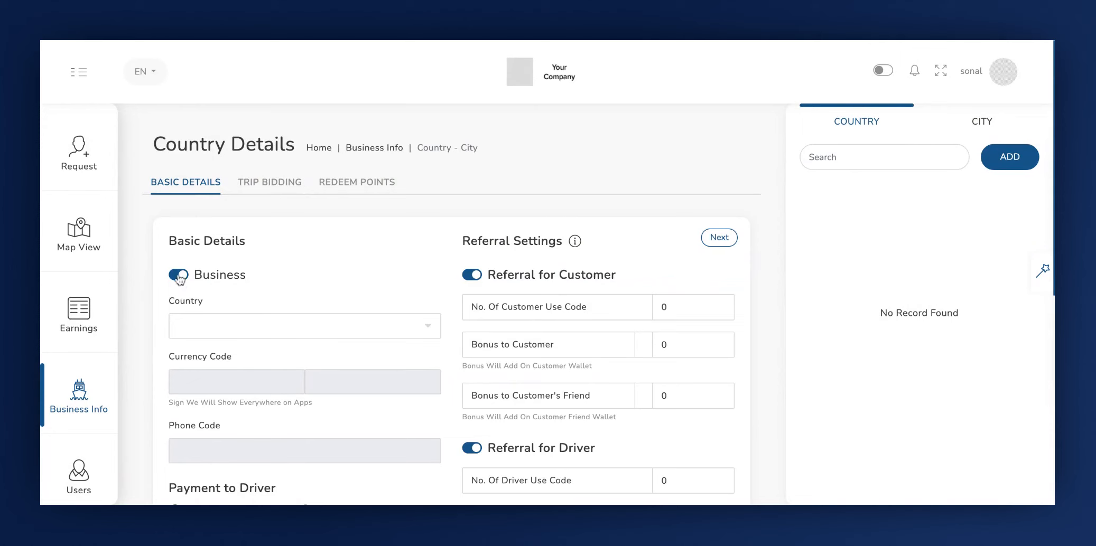
- Set the business country to United States of America in the basic details, keeping Business enabled
{"action": "left_click", "coordinate": [183, 279]}
{"action": "left_click", "coordinate": [183, 280]}
{"action": "left_click", "coordinate": [202, 328]}
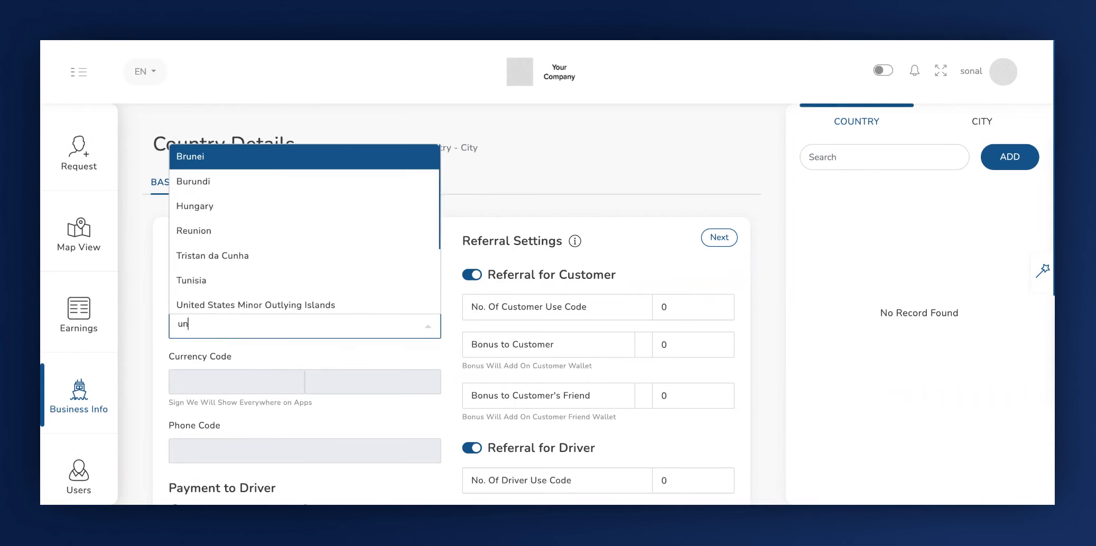
{"action": "type", "text": "united"}
{"action": "left_click", "coordinate": [212, 303]}
- Try Manual (Cash) as the Payment to Driver method, and set it back to Bank
{"action": "scroll", "coordinate": [206, 295], "scroll_direction": "down", "scroll_amount": 2}
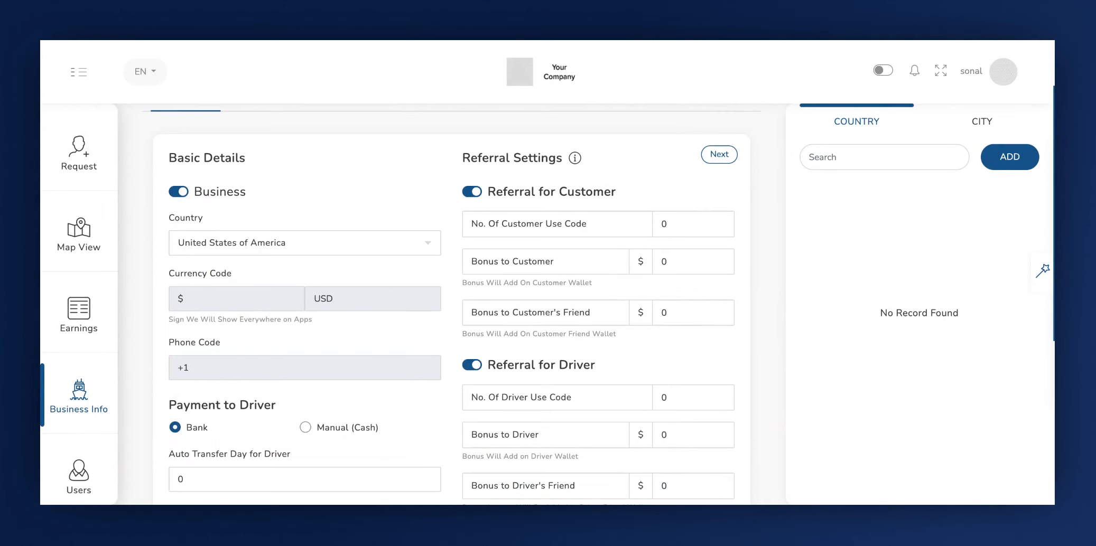
{"action": "scroll", "coordinate": [251, 353], "scroll_direction": "down", "scroll_amount": 2}
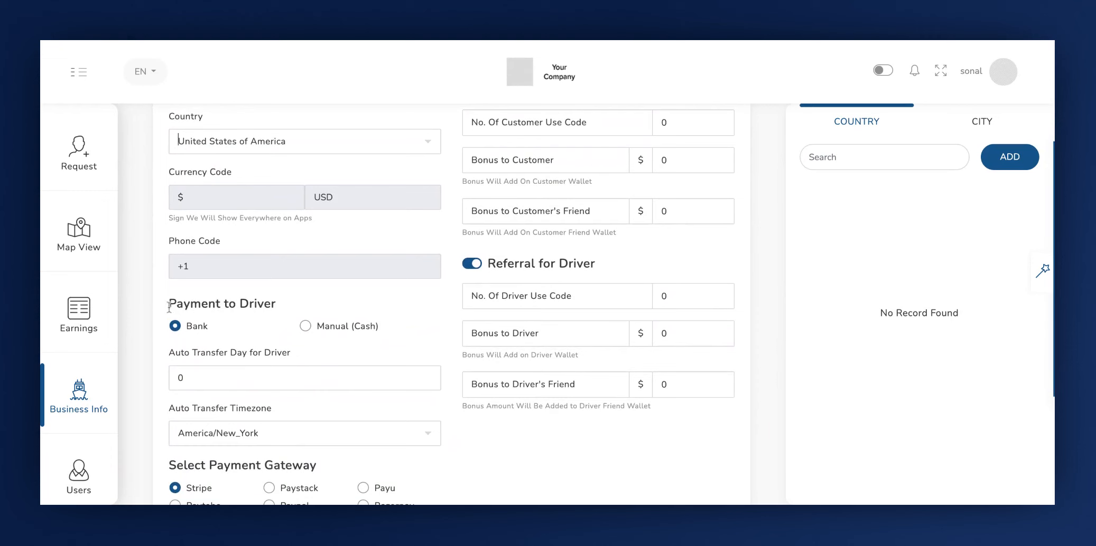
{"action": "left_click_drag", "start_coordinate": [170, 306], "coordinate": [275, 306]}
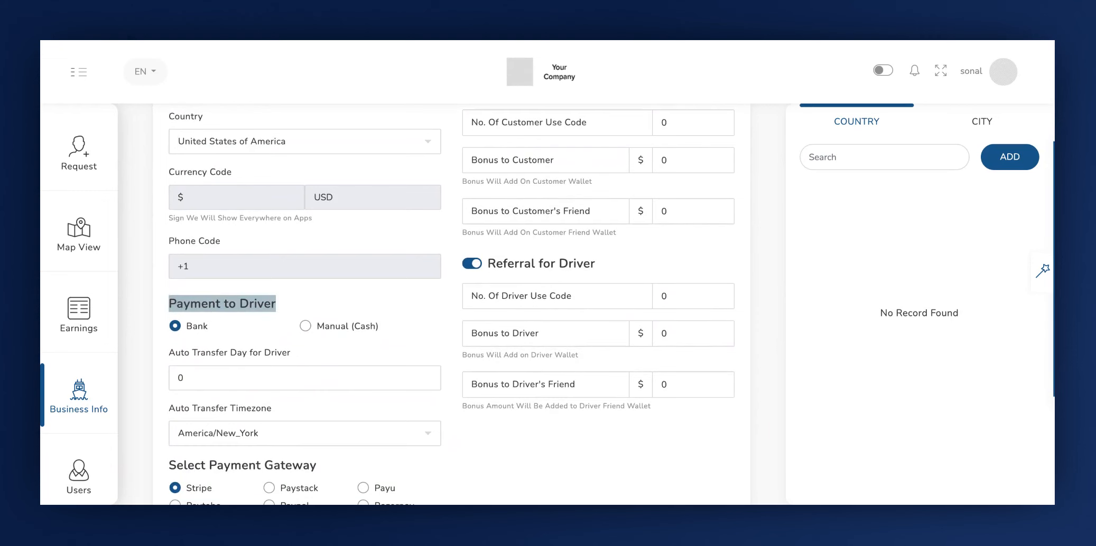
{"action": "left_click", "coordinate": [175, 326]}
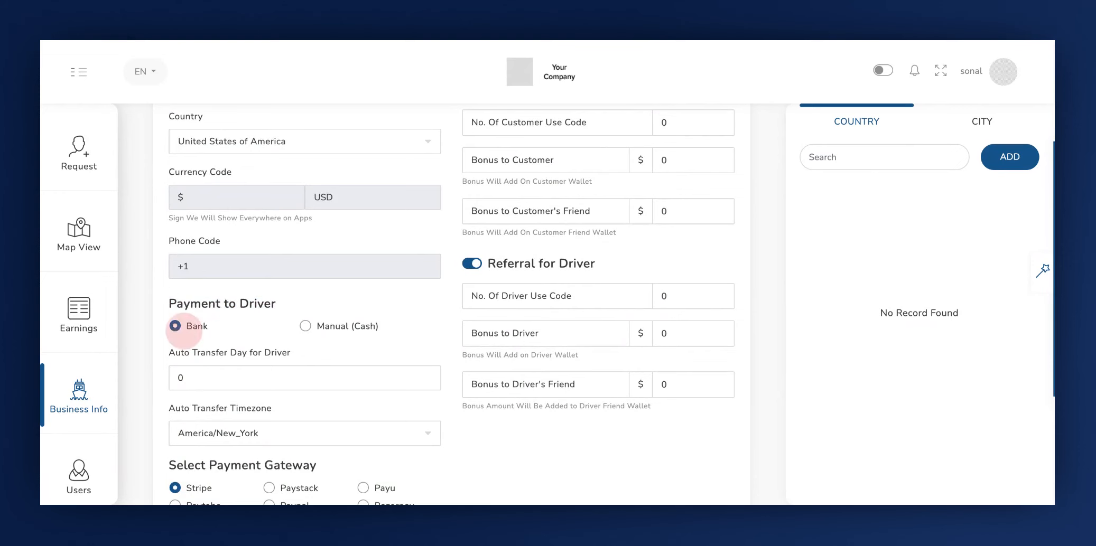
{"action": "left_click", "coordinate": [333, 334]}
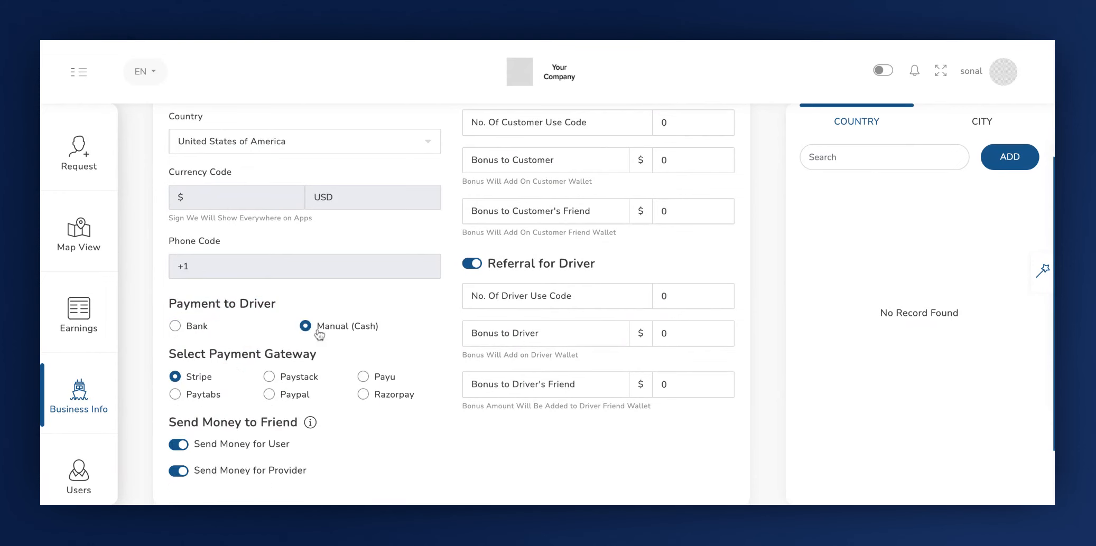
{"action": "left_click", "coordinate": [176, 331]}
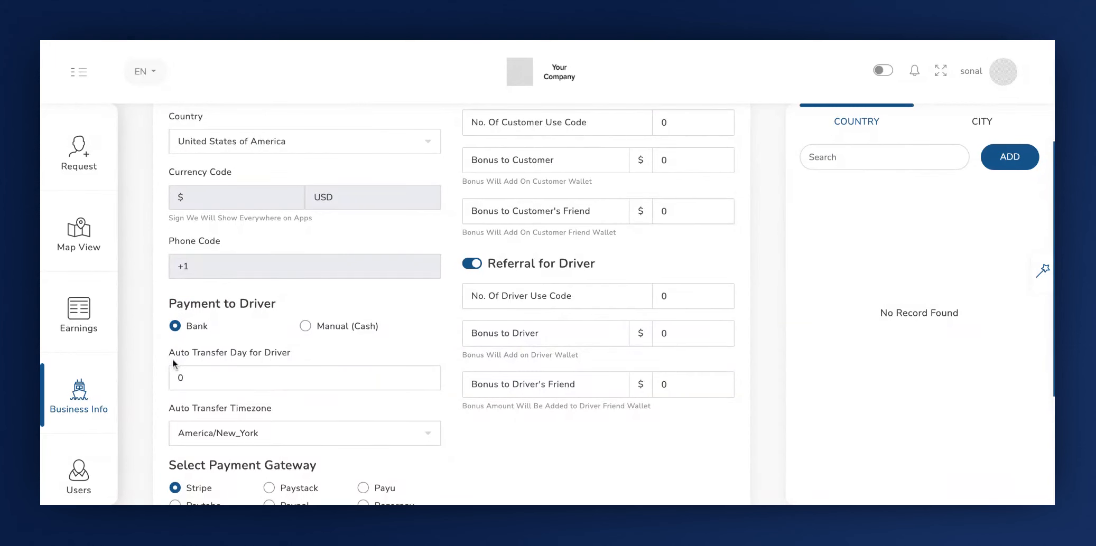
- Set the Auto Transfer Day for Driver to 2
{"action": "left_click_drag", "start_coordinate": [169, 353], "coordinate": [291, 354]}
{"action": "left_click", "coordinate": [196, 379]}
{"action": "key", "text": "BackSpace"}
{"action": "type", "text": "2"}
- Browse the available auto transfer timezones and choose America/New_York
{"action": "left_click_drag", "start_coordinate": [169, 408], "coordinate": [272, 408]}
{"action": "left_click", "coordinate": [277, 433]}
{"action": "scroll", "coordinate": [274, 336], "scroll_direction": "down", "scroll_amount": 5}
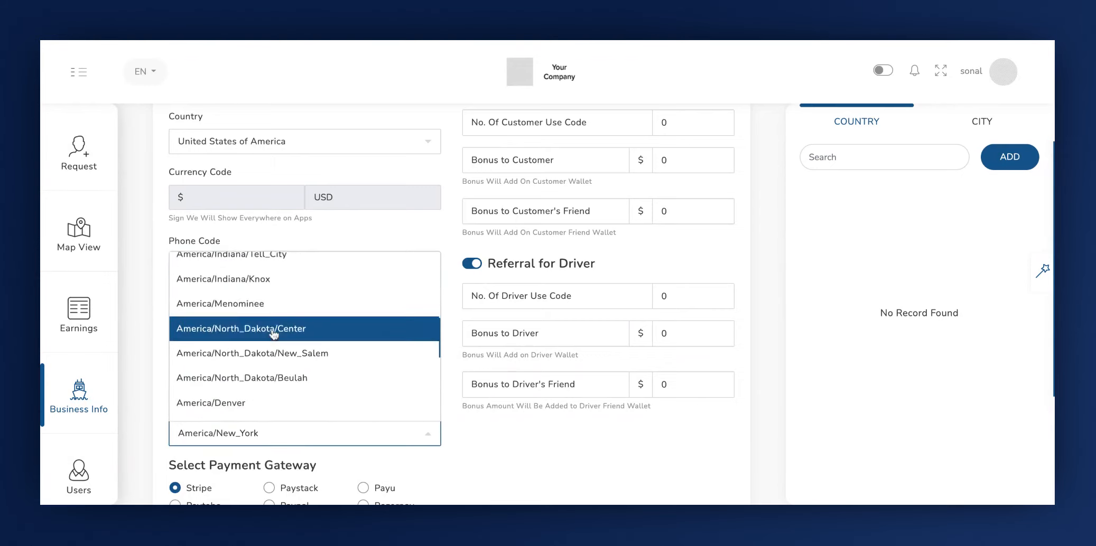
{"action": "scroll", "coordinate": [274, 334], "scroll_direction": "up", "scroll_amount": 9}
{"action": "scroll", "coordinate": [264, 337], "scroll_direction": "down", "scroll_amount": 4}
{"action": "left_click", "coordinate": [247, 275]}
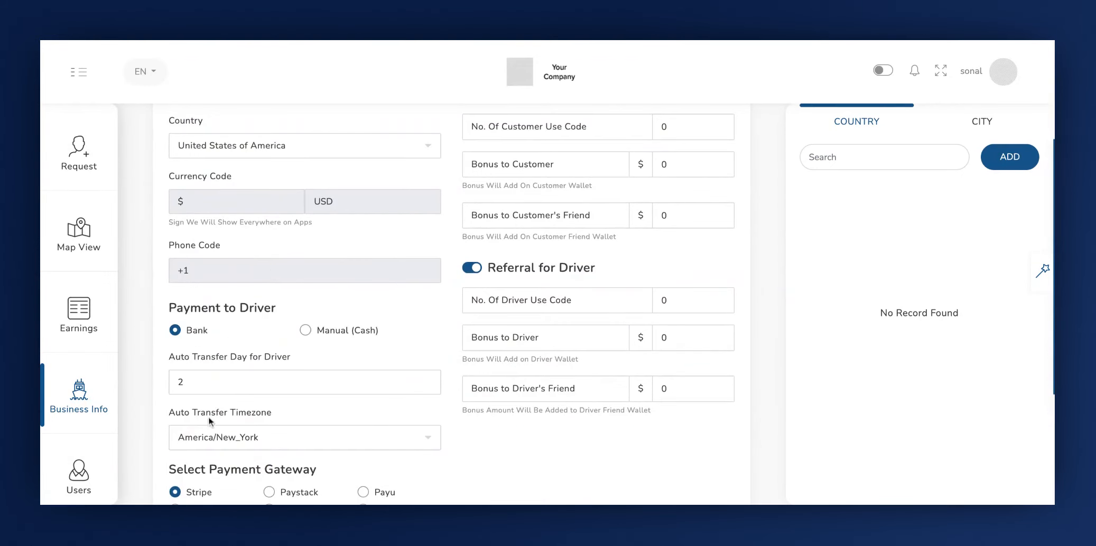
- Choose Stripe as the payment gateway
{"action": "scroll", "coordinate": [206, 431], "scroll_direction": "down", "scroll_amount": 1}
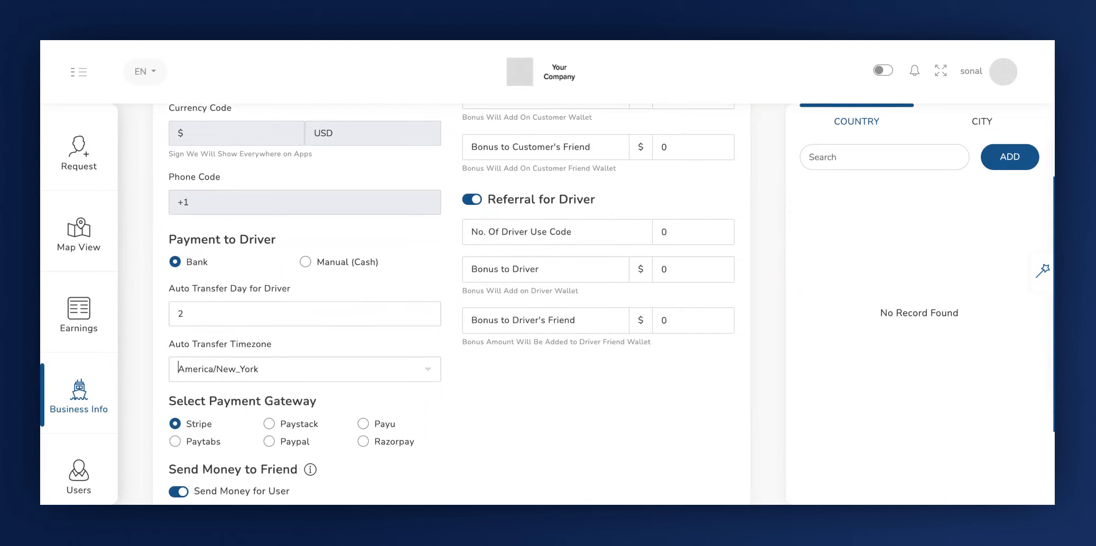
{"action": "double_click", "coordinate": [171, 401]}
{"action": "left_click_drag", "start_coordinate": [171, 400], "coordinate": [317, 404]}
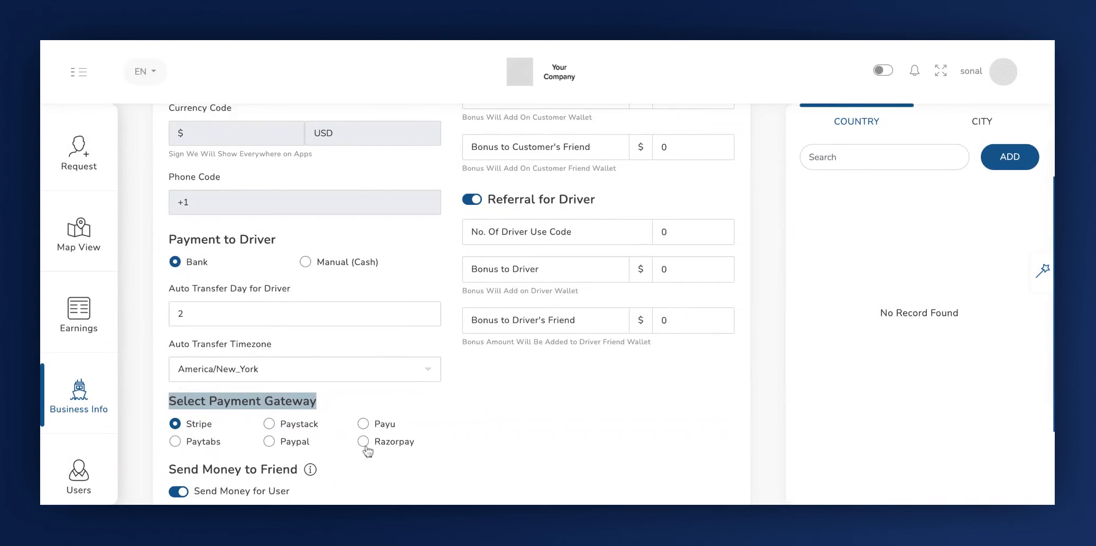
{"action": "left_click", "coordinate": [175, 423]}
- Switch Send Money for User off and back on, and toggle Send Money for Provider
{"action": "scroll", "coordinate": [177, 423], "scroll_direction": "down", "scroll_amount": 2}
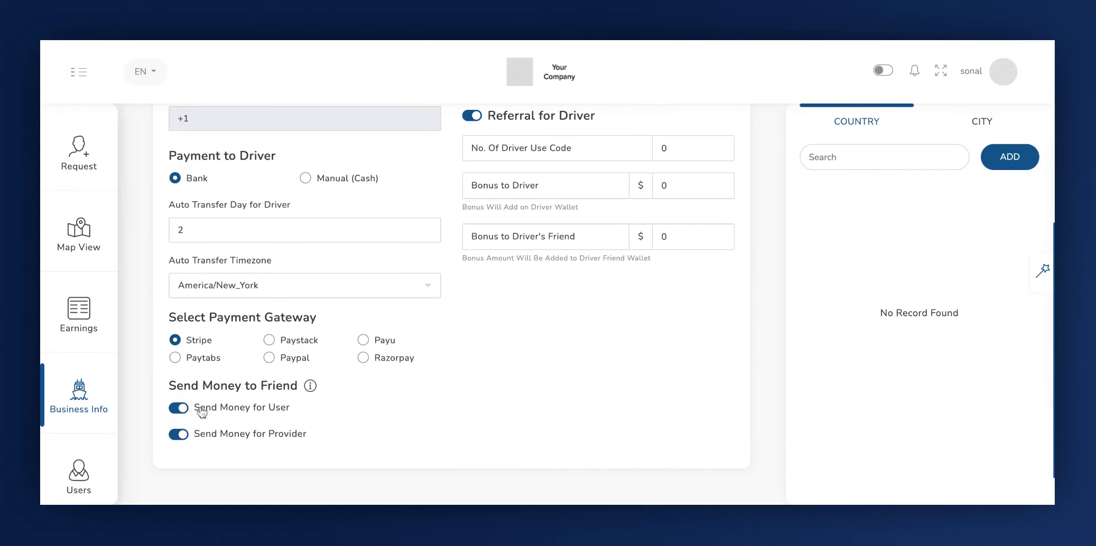
{"action": "left_click", "coordinate": [179, 416]}
{"action": "left_click", "coordinate": [179, 417]}
{"action": "left_click", "coordinate": [180, 436]}
- Keep Referral for Customer enabled and set No. Of Customer Use Code to 5
{"action": "scroll", "coordinate": [291, 443], "scroll_direction": "up", "scroll_amount": 6}
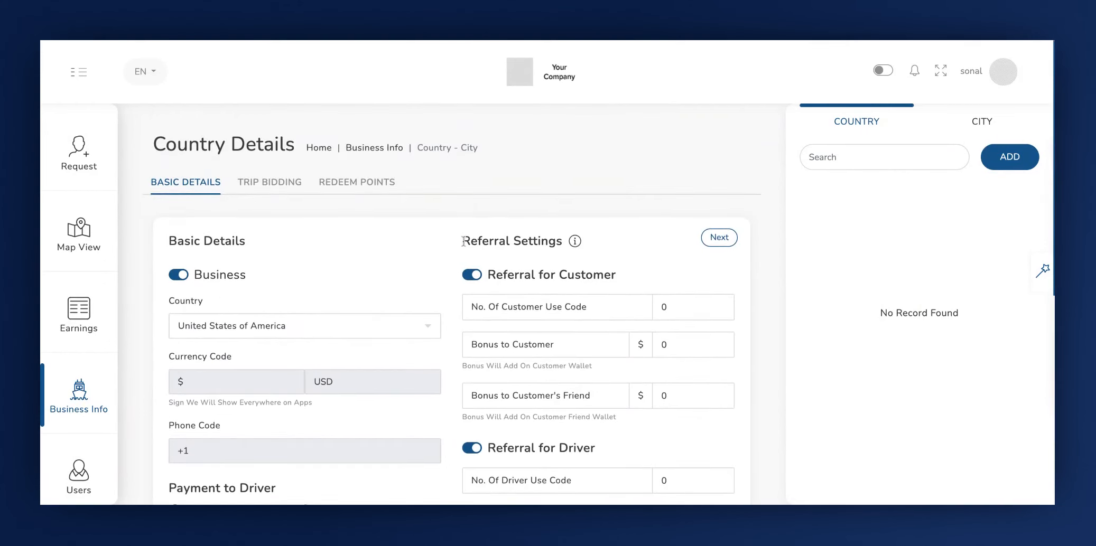
{"action": "left_click_drag", "start_coordinate": [462, 242], "coordinate": [574, 241]}
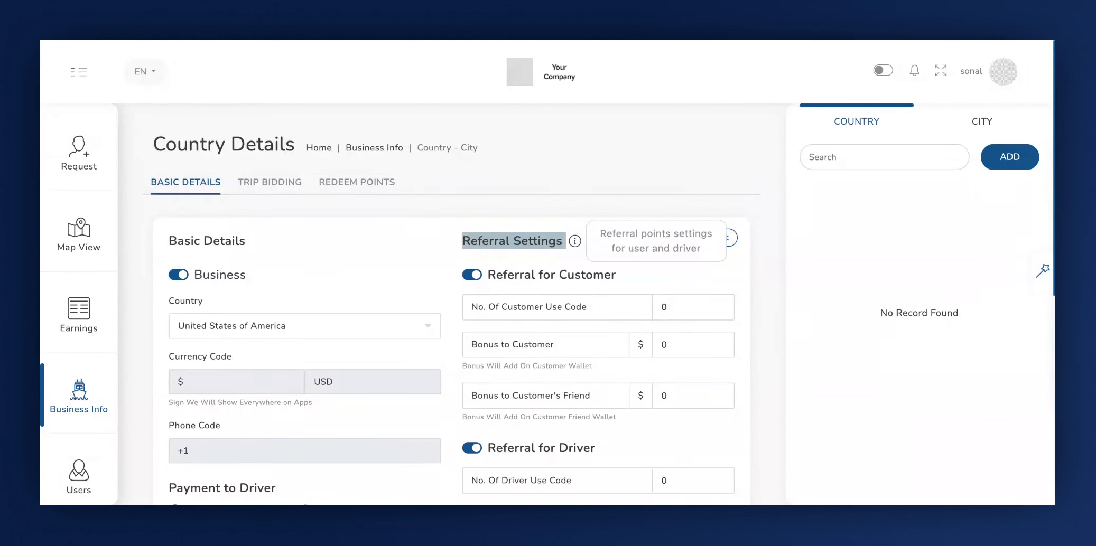
{"action": "left_click", "coordinate": [472, 276]}
{"action": "left_click", "coordinate": [474, 276]}
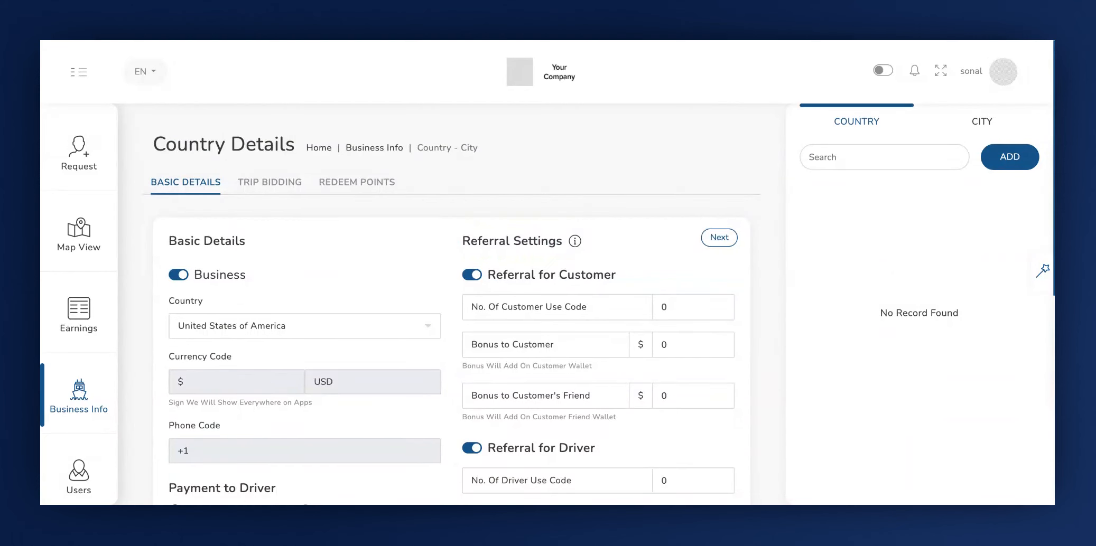
{"action": "left_click_drag", "start_coordinate": [471, 306], "coordinate": [586, 307]}
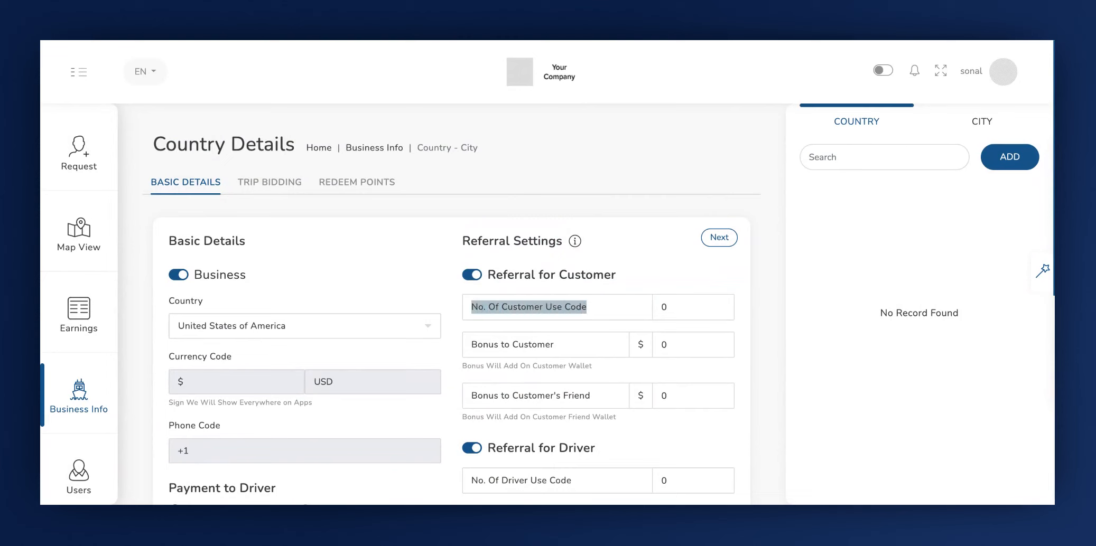
{"action": "left_click", "coordinate": [665, 312]}
{"action": "type", "text": "5"}
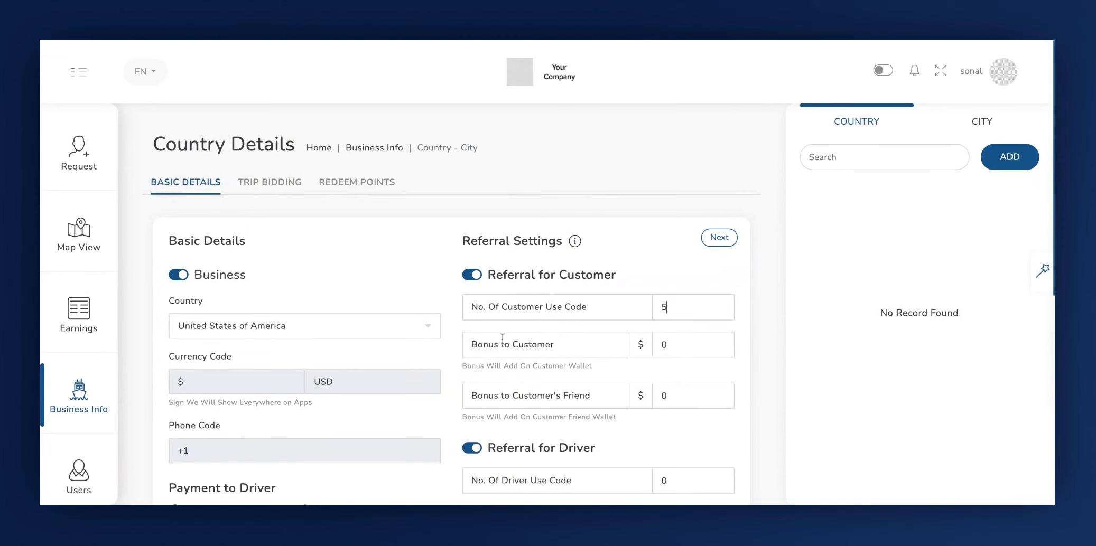
- Set both Bonus to Customer and Bonus to Customer's Friend to $5
{"action": "left_click_drag", "start_coordinate": [473, 347], "coordinate": [538, 346]}
{"action": "left_click", "coordinate": [581, 333]}
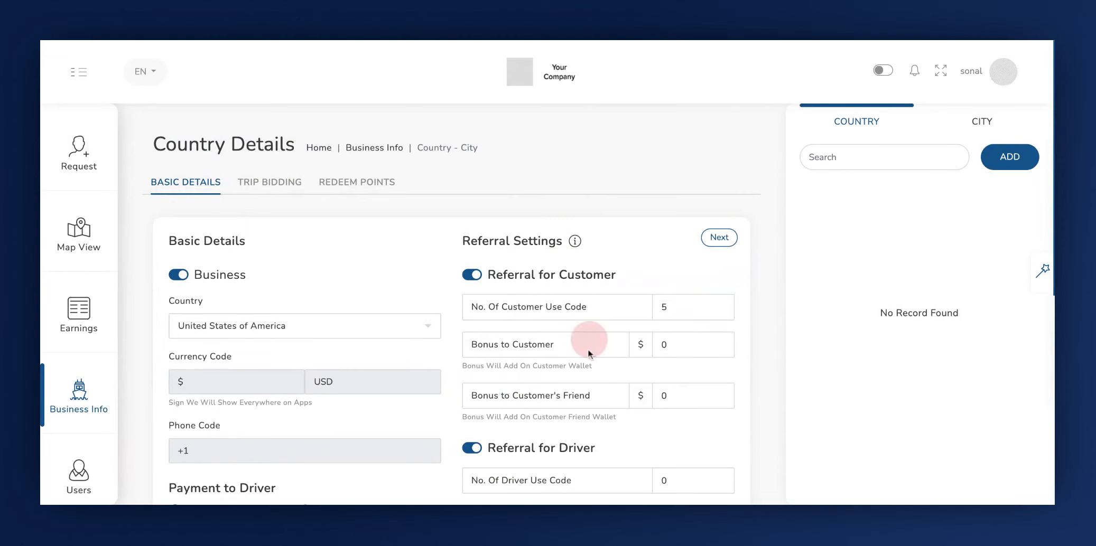
{"action": "left_click", "coordinate": [674, 352]}
{"action": "key", "text": "BackSpace"}
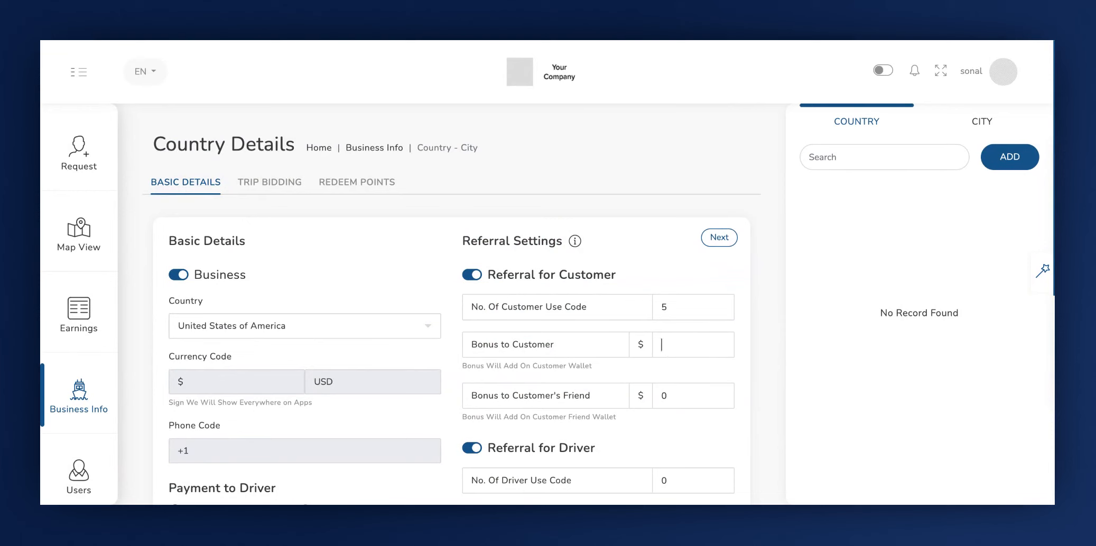
{"action": "type", "text": "5"}
{"action": "key", "text": "Tab"}
{"action": "type", "text": "5"}
- Keep Referral for Driver enabled and set No. Of Driver Use Code to 5
{"action": "scroll", "coordinate": [648, 433], "scroll_direction": "down", "scroll_amount": 2}
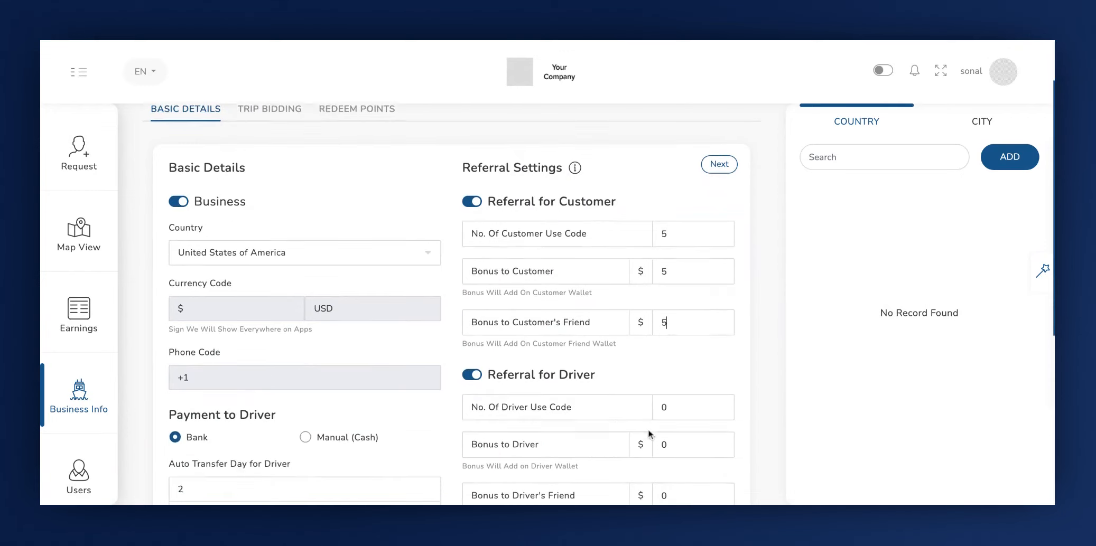
{"action": "left_click", "coordinate": [471, 369]}
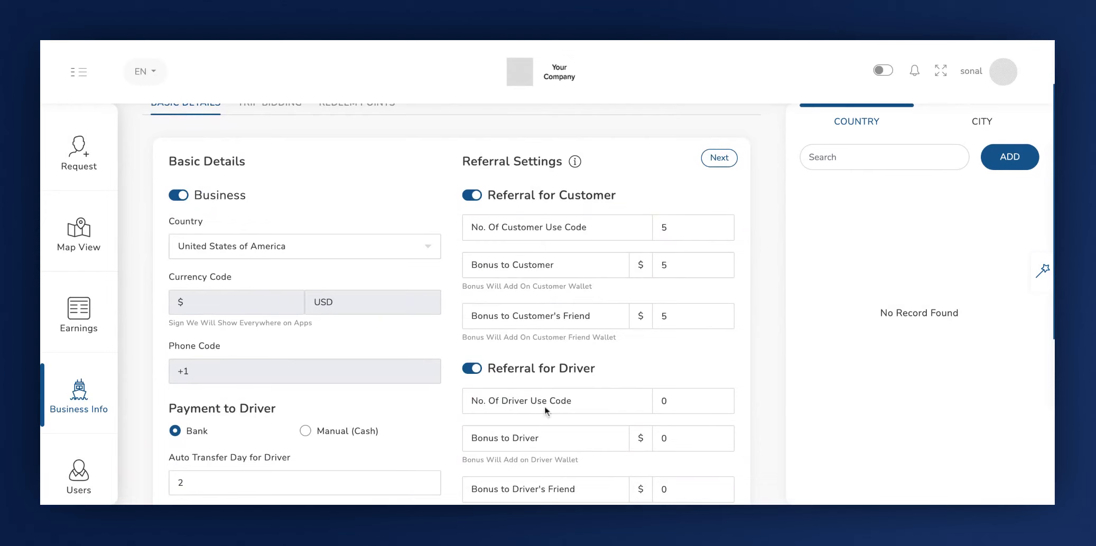
{"action": "left_click", "coordinate": [683, 411]}
{"action": "key", "text": "BackSpace"}
{"action": "type", "text": "5"}
- Set both Bonus to Driver and Bonus to Driver's Friend to $5
{"action": "left_click", "coordinate": [569, 442]}
{"action": "left_click", "coordinate": [672, 442]}
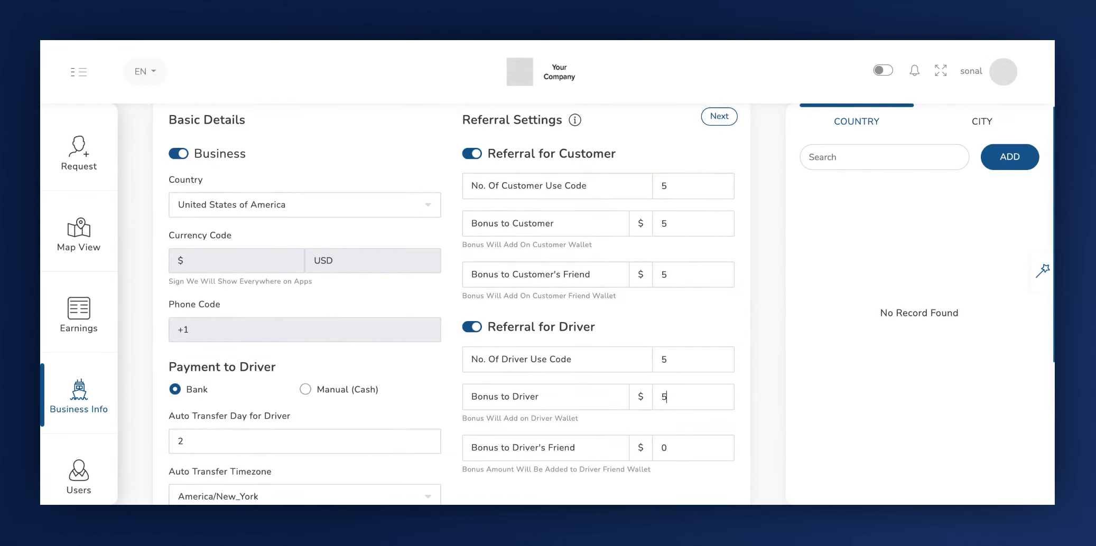
{"action": "left_click", "coordinate": [673, 448]}
{"action": "type", "text": "5"}
- Review the completed basic details and continue to the Trip Bidding settings
{"action": "scroll", "coordinate": [687, 417], "scroll_direction": "up", "scroll_amount": 1}
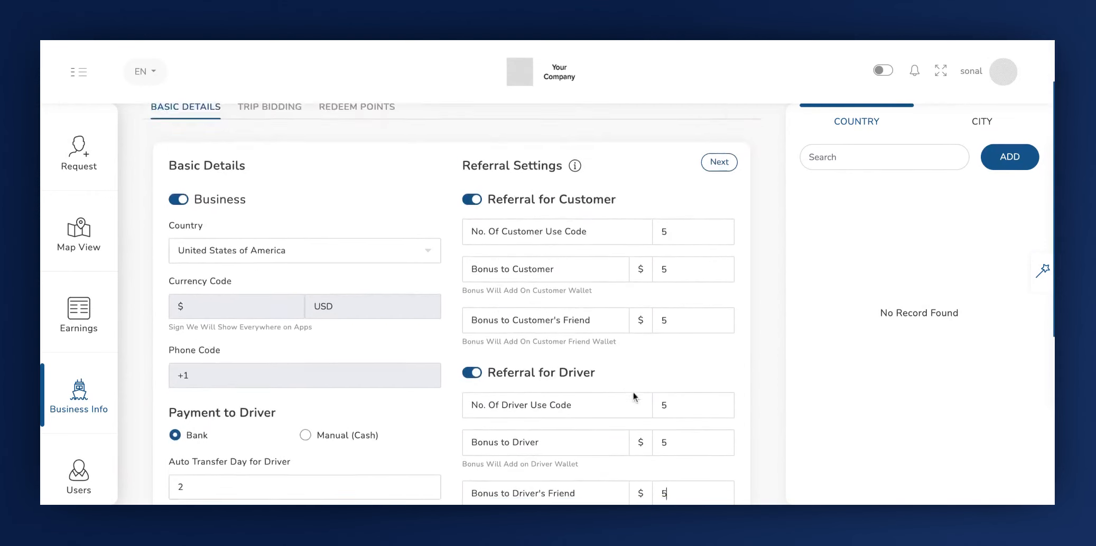
{"action": "scroll", "coordinate": [634, 397], "scroll_direction": "down", "scroll_amount": 1}
{"action": "scroll", "coordinate": [411, 376], "scroll_direction": "down", "scroll_amount": 2}
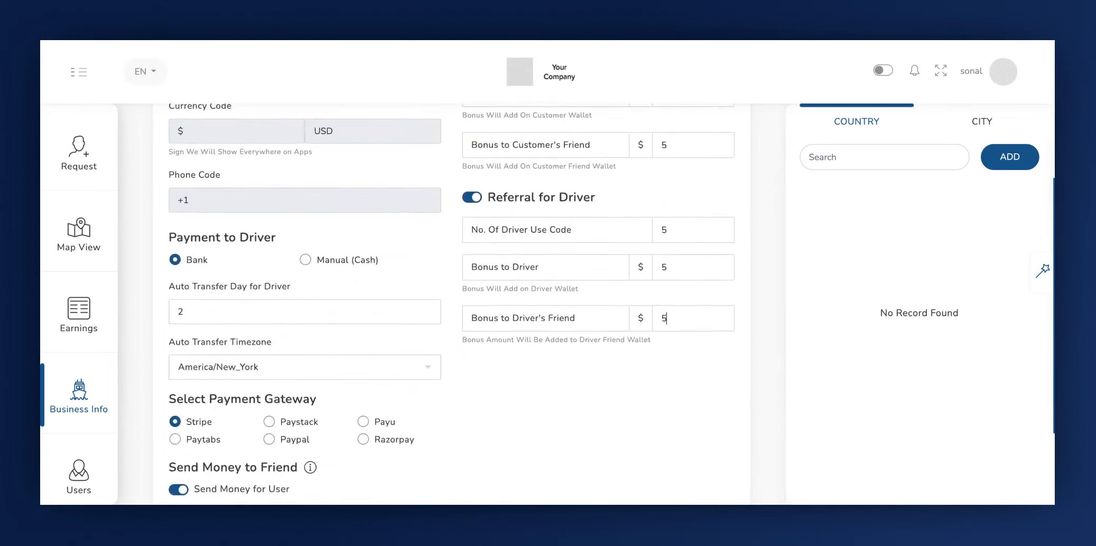
{"action": "scroll", "coordinate": [411, 376], "scroll_direction": "up", "scroll_amount": 4}
{"action": "left_click", "coordinate": [728, 230]}
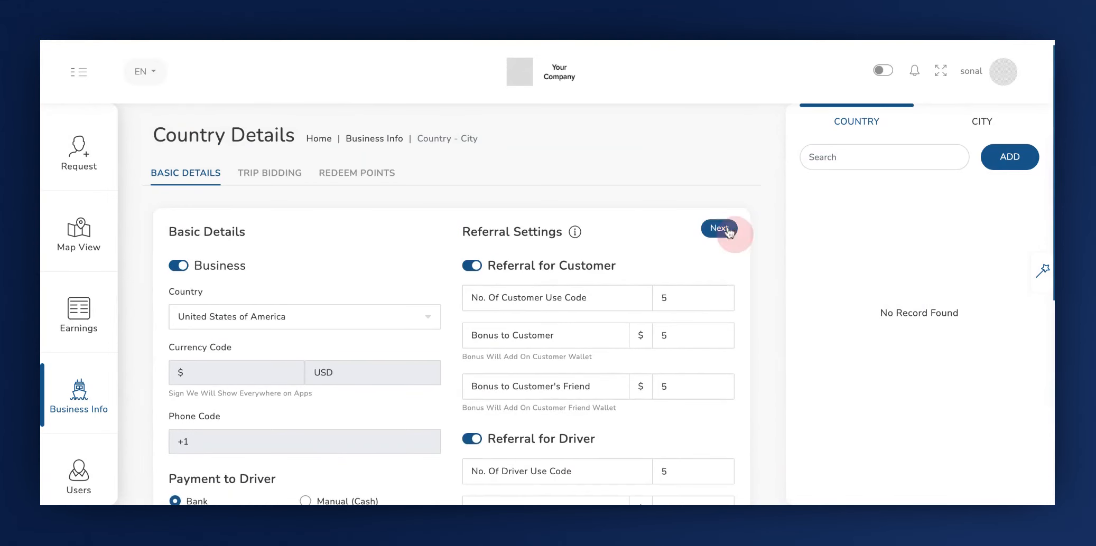
{"action": "left_click", "coordinate": [289, 177]}
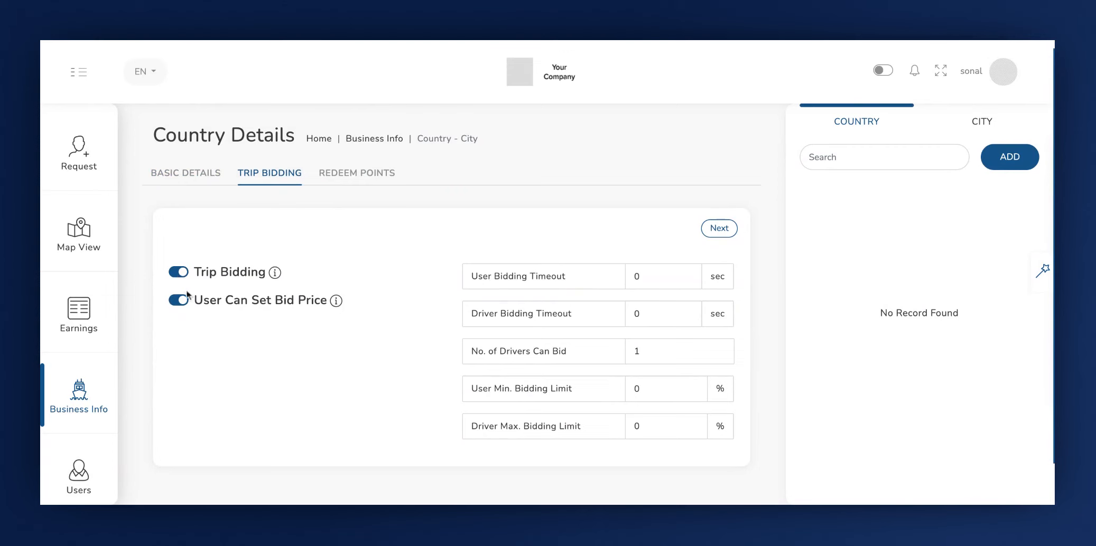
- Keep Trip Bidding enabled and set the User Bidding Timeout to 120 seconds
{"action": "left_click", "coordinate": [179, 274]}
{"action": "left_click", "coordinate": [179, 273]}
{"action": "left_click", "coordinate": [475, 279]}
{"action": "left_click", "coordinate": [656, 276]}
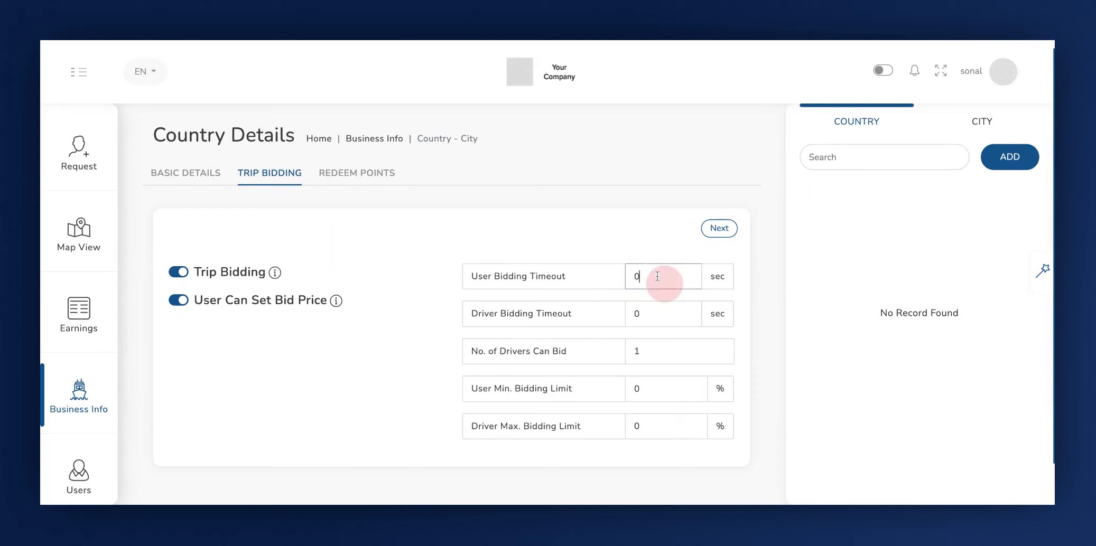
{"action": "key", "text": "BackSpace"}
{"action": "type", "text": "1"}
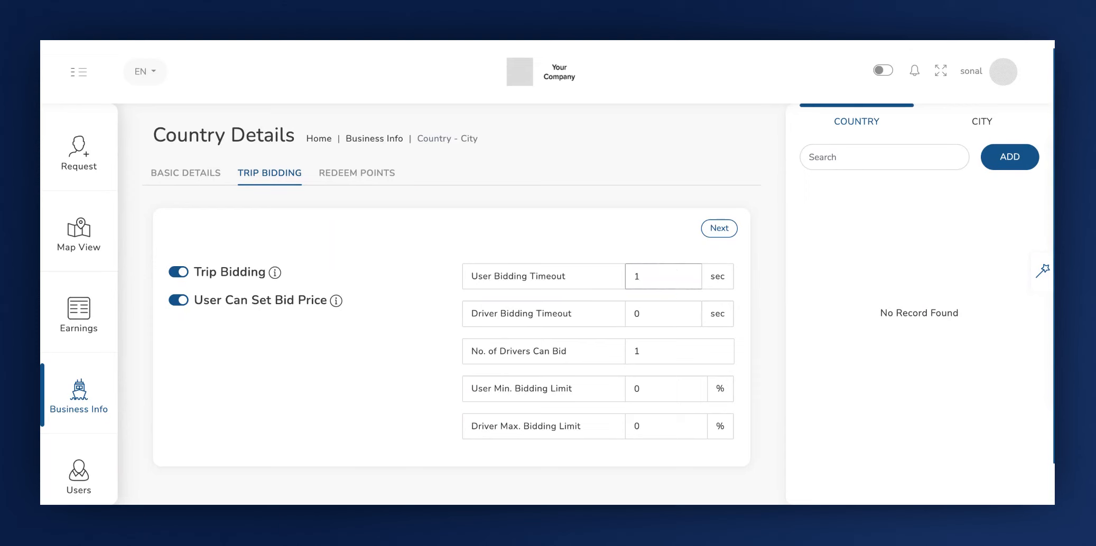
{"action": "type", "text": "20"}
- Set No. of Drivers Can Bid to 2 in the trip bidding settings
{"action": "left_click_drag", "start_coordinate": [471, 312], "coordinate": [489, 313]}
{"action": "triple_click", "coordinate": [472, 313]}
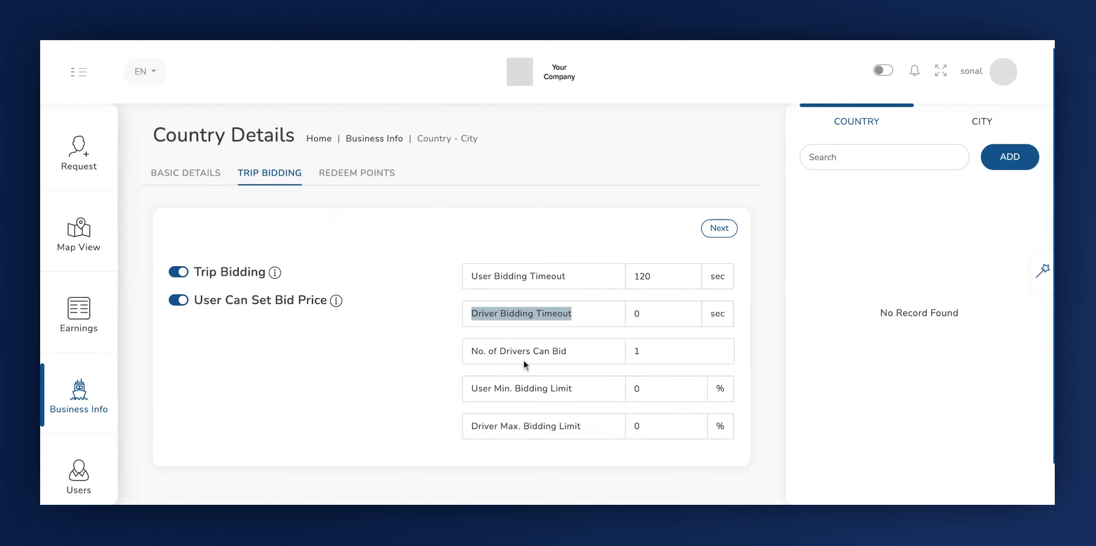
{"action": "left_click", "coordinate": [476, 351]}
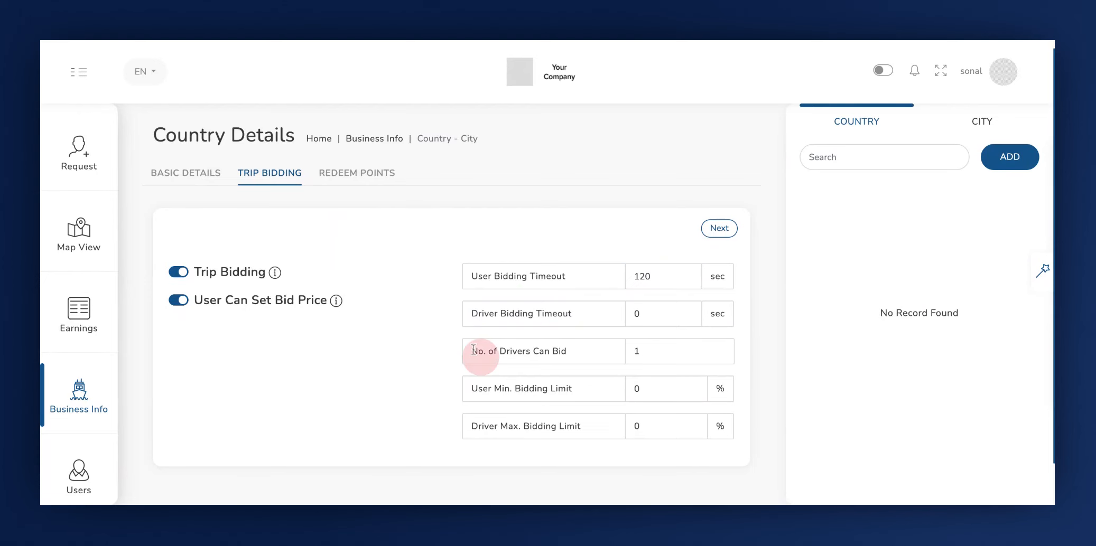
{"action": "left_click", "coordinate": [646, 352]}
{"action": "key", "text": "BackSpace"}
{"action": "type", "text": "2"}
{"action": "left_click", "coordinate": [474, 388]}
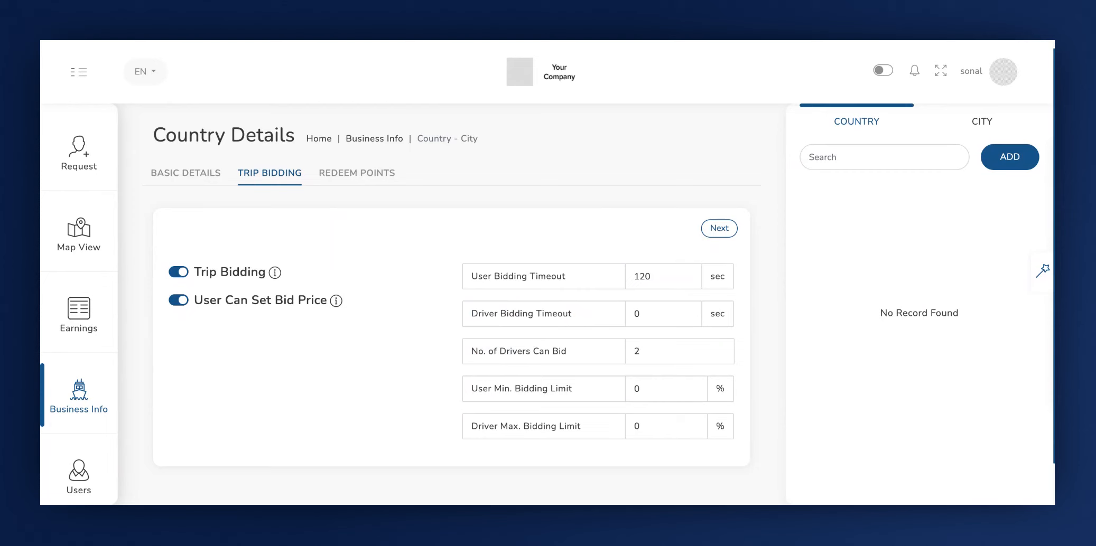
{"action": "key", "text": "BackSpace"}
{"action": "type", "text": "1"}
{"action": "key", "text": "BackSpace"}
{"action": "type", "text": "2"}
- Set User Min. Bidding Limit to 5% and Driver Max. Bidding Limit to 10%, and continue to the redeem points settings
{"action": "left_click", "coordinate": [481, 395]}
{"action": "left_click", "coordinate": [650, 389]}
{"action": "key", "text": "BackSpace"}
{"action": "type", "text": "5"}
{"action": "left_click", "coordinate": [657, 426]}
{"action": "key", "text": "BackSpace"}
{"action": "type", "text": "10"}
{"action": "left_click", "coordinate": [720, 230]}
- Enable Customer Redeem Point Reward and set its Trip Redeem Point to 5
{"action": "scroll", "coordinate": [268, 275], "scroll_direction": "down", "scroll_amount": 2}
{"action": "left_click", "coordinate": [179, 180]}
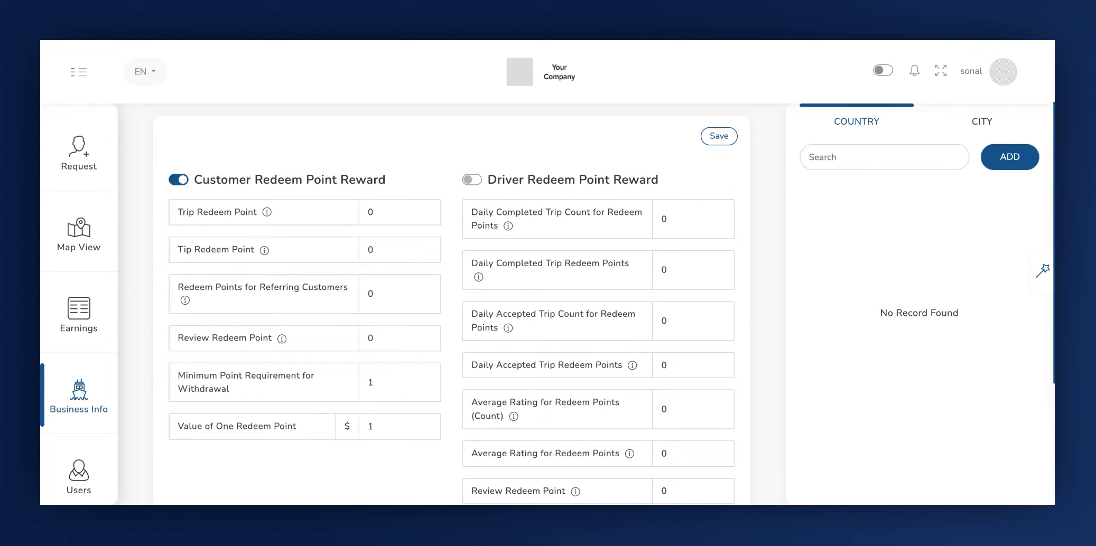
{"action": "left_click", "coordinate": [379, 217]}
{"action": "key", "text": "BackSpace"}
{"action": "type", "text": "5"}
- Set the customer's Tip Redeem Point to 5
{"action": "left_click", "coordinate": [183, 259]}
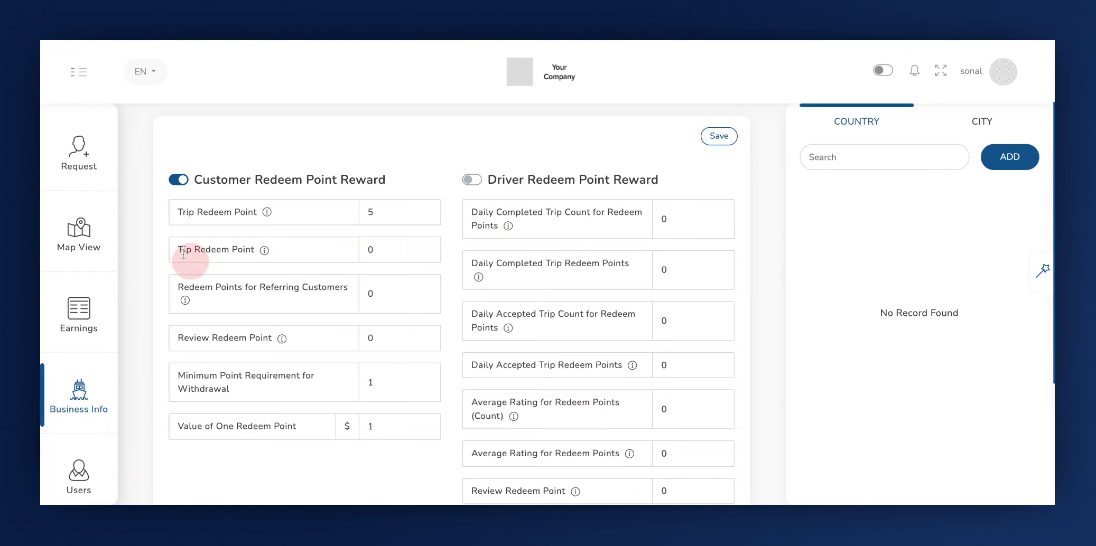
{"action": "mouse_move", "coordinate": [264, 257]}
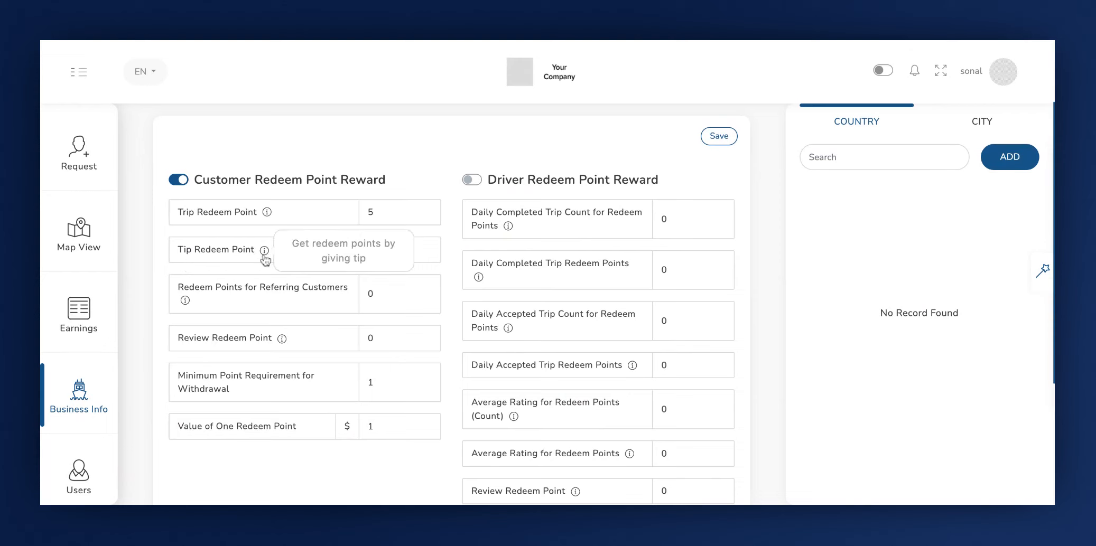
{"action": "left_click", "coordinate": [383, 253]}
{"action": "key", "text": "BackSpace"}
{"action": "type", "text": "5"}
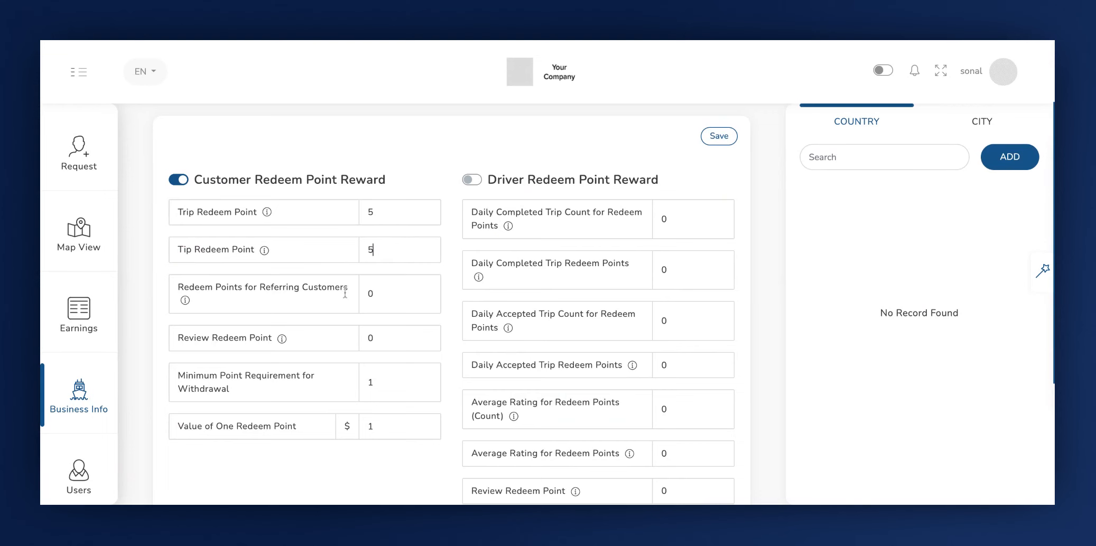
- Set the customer's Redeem Points for Referring Customers to 2 and Review Redeem Point to 5
{"action": "left_click", "coordinate": [381, 294]}
{"action": "key", "text": "BackSpace"}
{"action": "type", "text": "2"}
{"action": "left_click", "coordinate": [396, 341]}
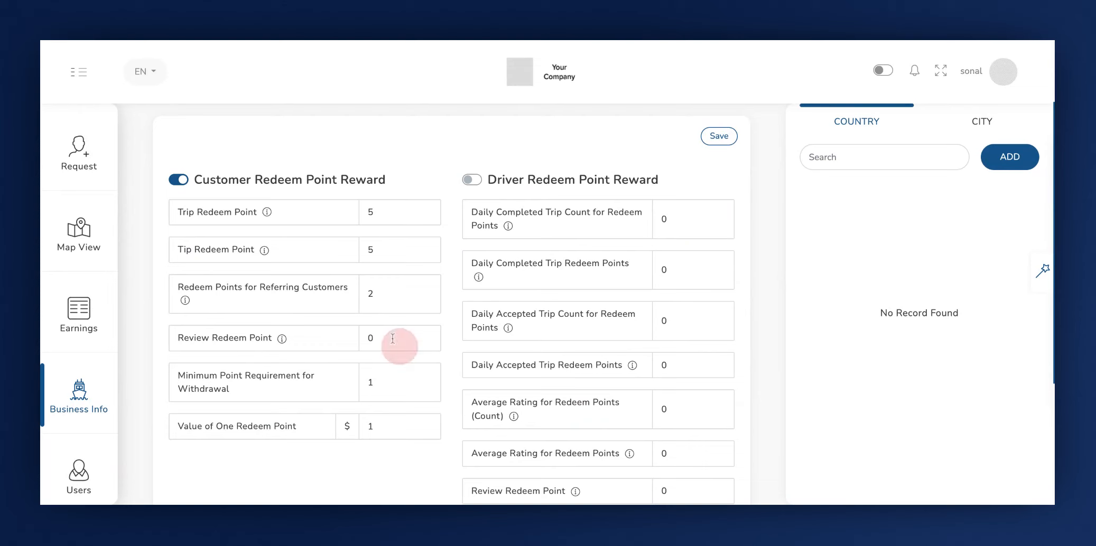
{"action": "key", "text": "BackSpace"}
{"action": "type", "text": "5"}
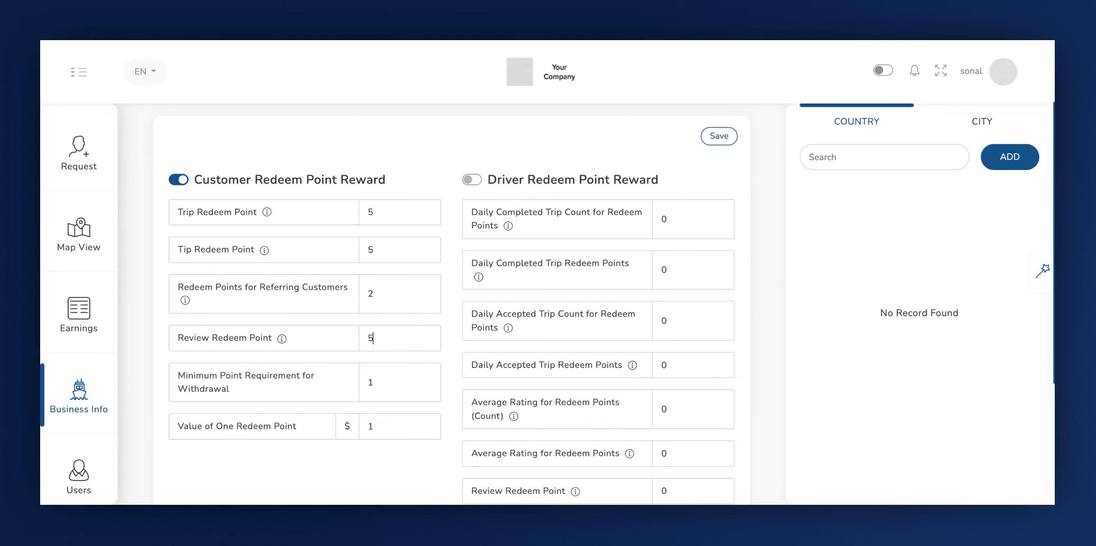
- Set the customer's Minimum Point Requirement for Withdrawal to 10 and Value of One Redeem Point to $2
{"action": "left_click", "coordinate": [180, 382]}
{"action": "left_click", "coordinate": [381, 389]}
{"action": "left_click", "coordinate": [370, 378]}
{"action": "type", "text": "0"}
{"action": "left_click", "coordinate": [386, 431]}
{"action": "key", "text": "BackSpace"}
{"action": "type", "text": "2"}
- Enable Driver Redeem Point Reward with a Daily Completed Trip Count of 5 and Daily Completed Trip Redeem Points of 10
{"action": "triple_click", "coordinate": [493, 184]}
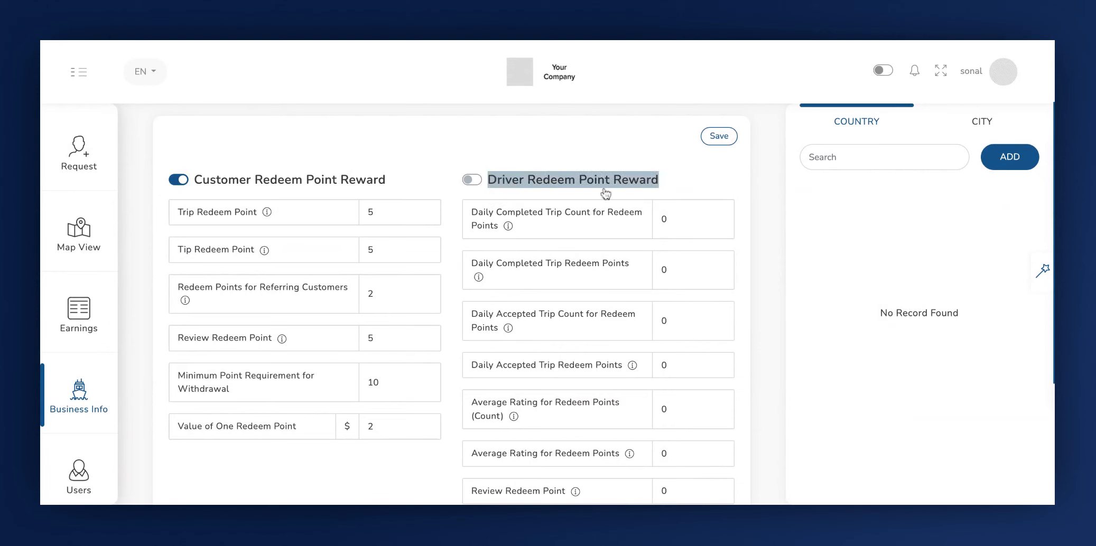
{"action": "left_click", "coordinate": [472, 180]}
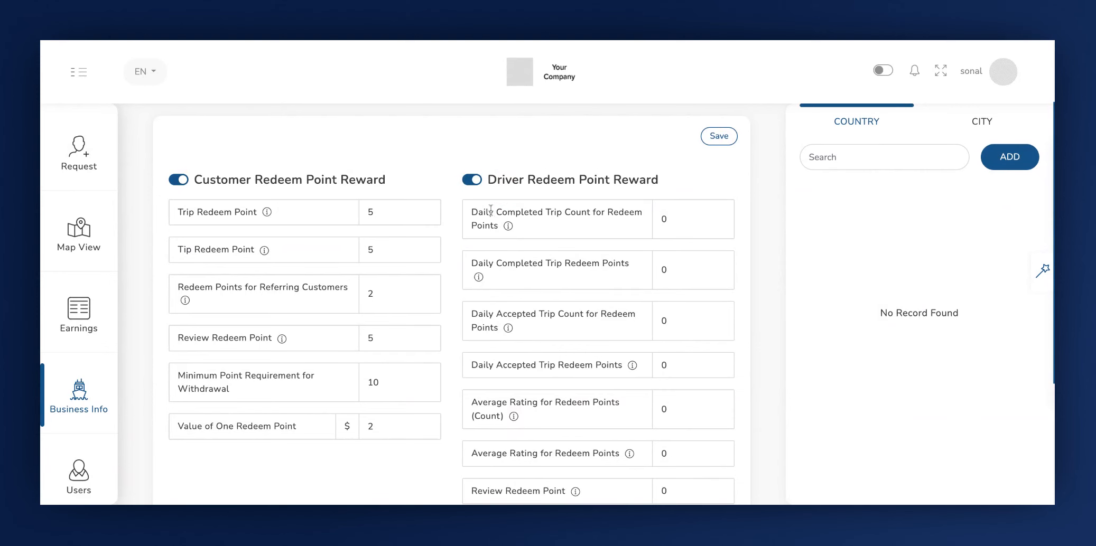
{"action": "left_click", "coordinate": [672, 218]}
{"action": "key", "text": "BackSpace"}
{"action": "left_click", "coordinate": [679, 267]}
{"action": "key", "text": "BackSpace"}
{"action": "type", "text": "10"}
{"action": "left_click", "coordinate": [678, 322]}
{"action": "key", "text": "BackSpace"}
{"action": "type", "text": "5"}
{"action": "left_click_drag", "start_coordinate": [470, 365], "coordinate": [704, 357]}
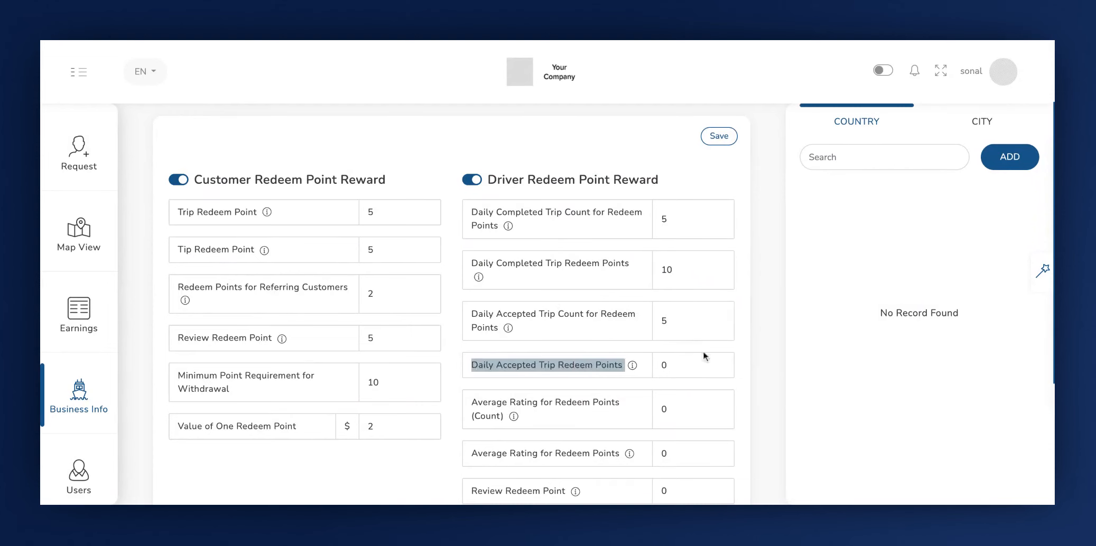
{"action": "left_click", "coordinate": [698, 363]}
{"action": "key", "text": "BackSpace"}
{"action": "type", "text": "10"}
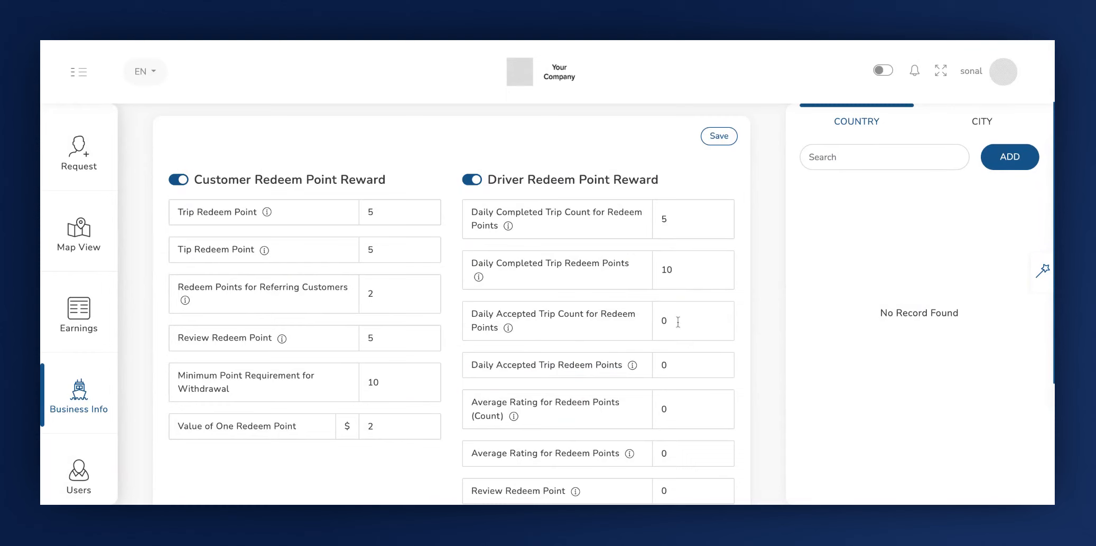
- Set the driver's Daily Accepted Trip Count for Redeem Points to 5 and Daily Accepted Trip Redeem Points to 10
{"action": "left_click", "coordinate": [677, 322]}
{"action": "key", "text": "BackSpace"}
{"action": "type", "text": "5"}
{"action": "left_click_drag", "start_coordinate": [474, 365], "coordinate": [624, 365]}
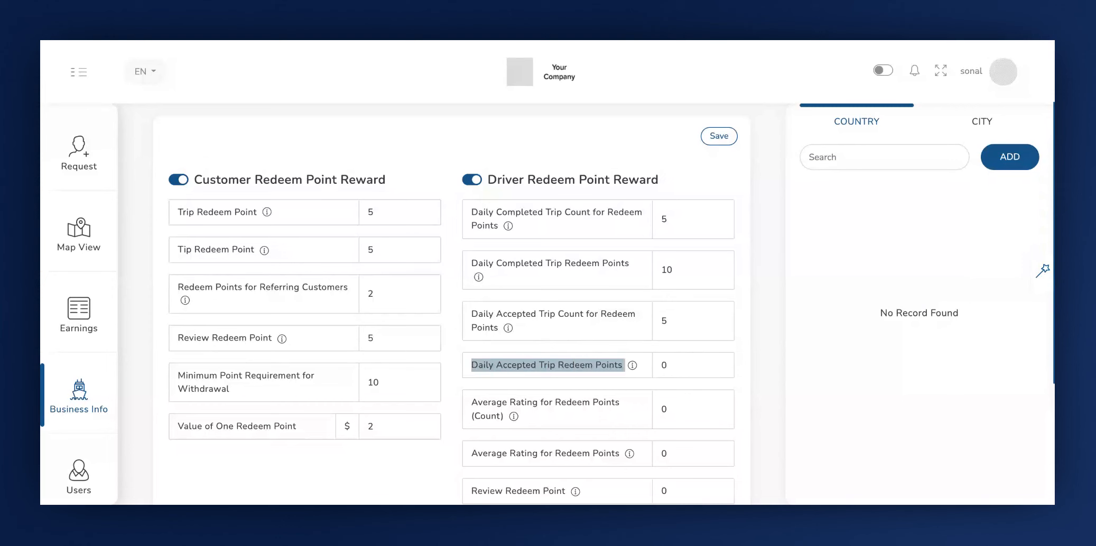
{"action": "left_click", "coordinate": [698, 364]}
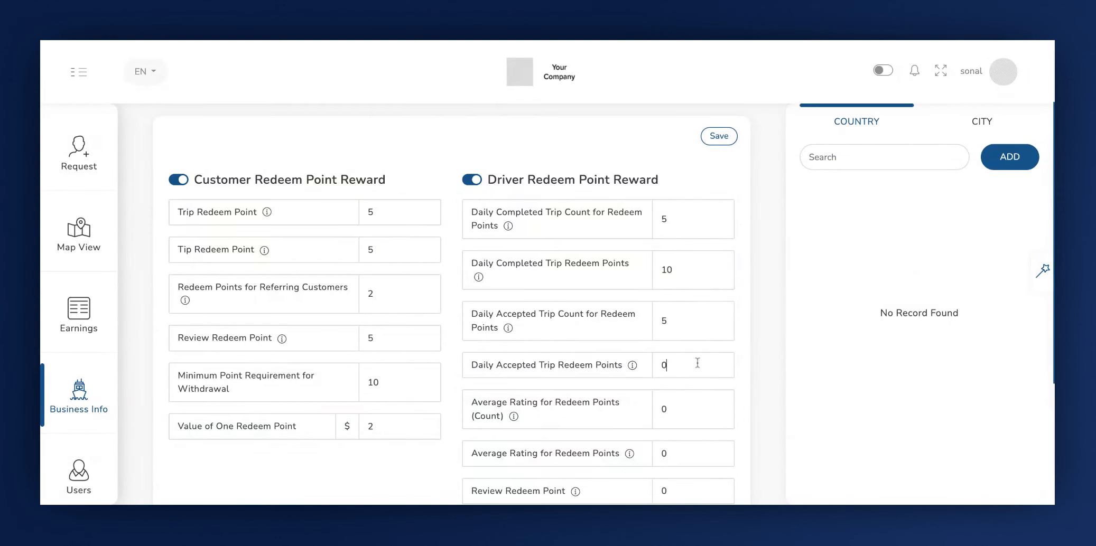
{"action": "key", "text": "BackSpace"}
{"action": "type", "text": "10"}
- Set the driver's Average Rating for Redeem Points (Count) to 3 and Average Rating for Redeem Points to 5
{"action": "left_click", "coordinate": [667, 409]}
{"action": "key", "text": "BackSpace"}
{"action": "type", "text": "3"}
{"action": "scroll", "coordinate": [568, 410], "scroll_direction": "down", "scroll_amount": 2}
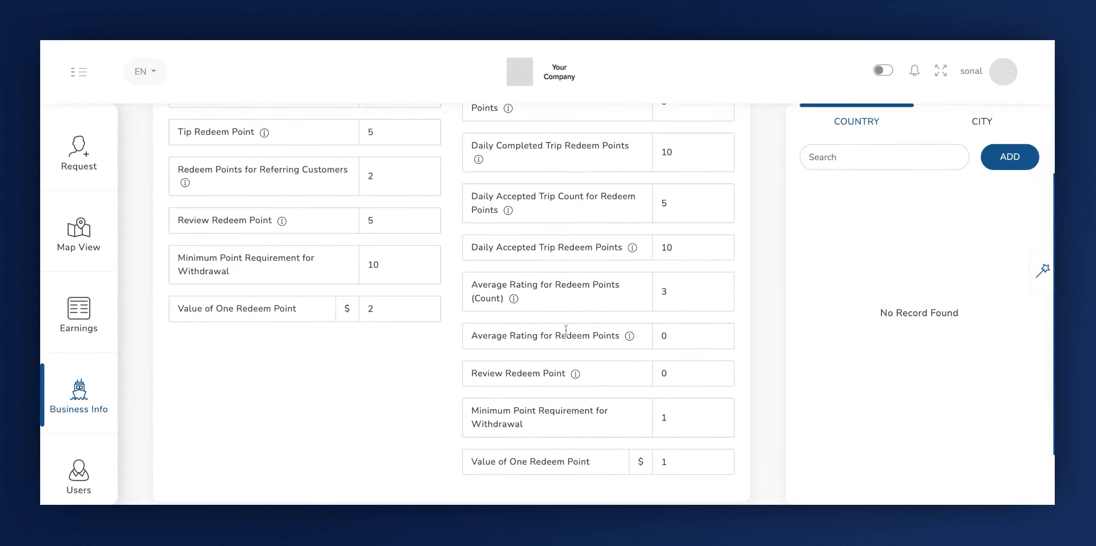
{"action": "left_click_drag", "start_coordinate": [469, 336], "coordinate": [603, 336]}
{"action": "left_click", "coordinate": [679, 342]}
{"action": "left_click", "coordinate": [677, 294]}
{"action": "left_click_drag", "start_coordinate": [469, 336], "coordinate": [604, 336]}
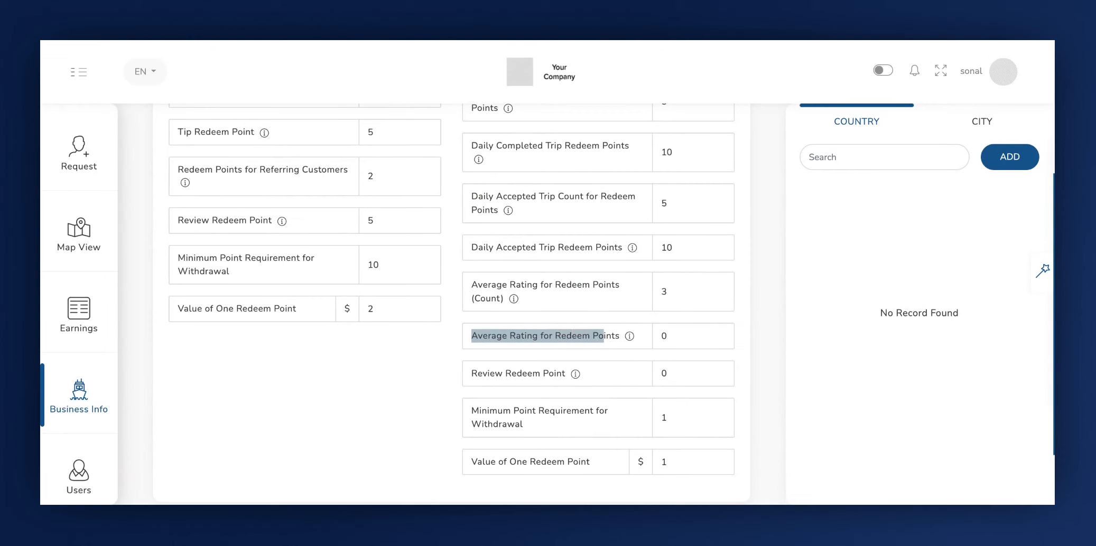
{"action": "left_click", "coordinate": [680, 343]}
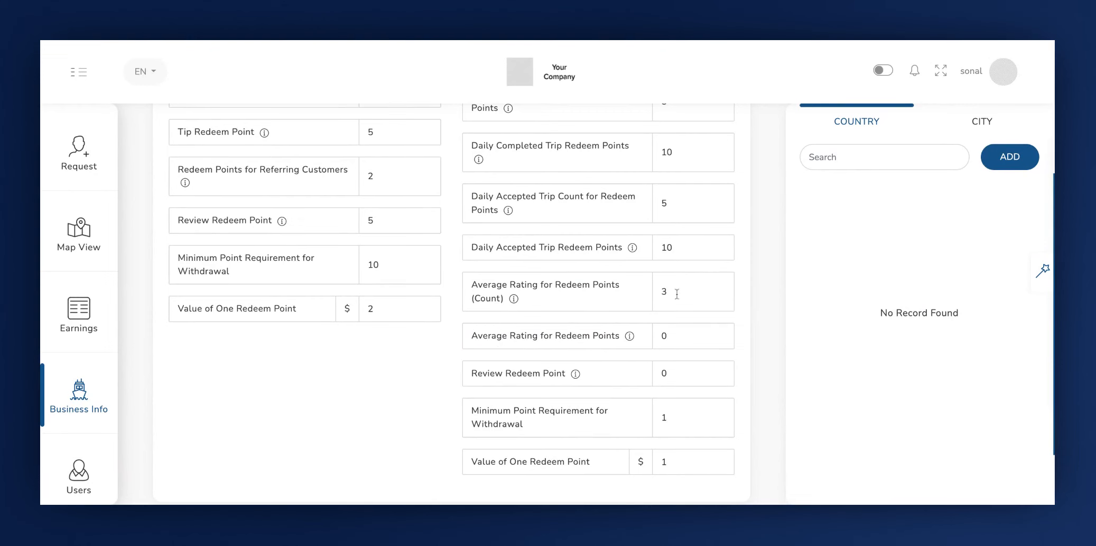
{"action": "left_click", "coordinate": [677, 294]}
{"action": "left_click", "coordinate": [682, 333]}
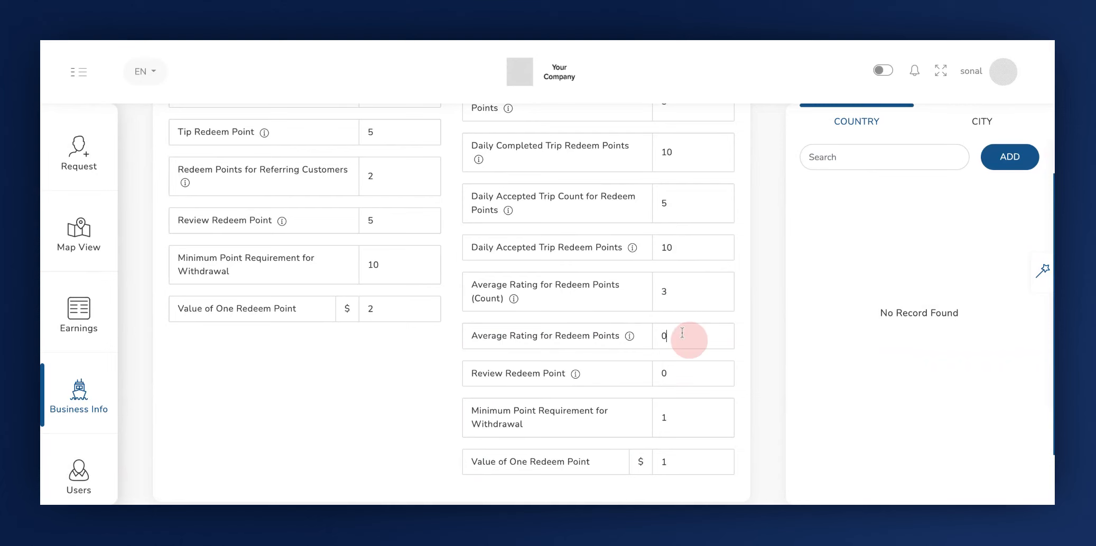
{"action": "key", "text": "BackSpace"}
{"action": "type", "text": "5"}
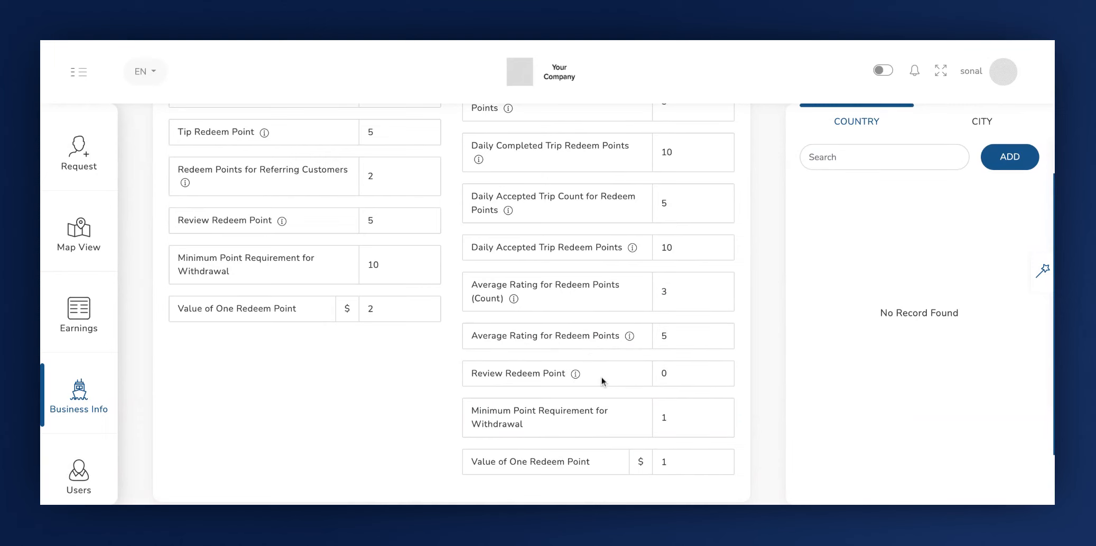
- Set the driver's Review Redeem Point to 5
{"action": "left_click", "coordinate": [683, 370]}
{"action": "key", "text": "BackSpace"}
{"action": "type", "text": "5"}
- Adjust the driver's Minimum Point Requirement for Withdrawal and save the new country
{"action": "left_click", "coordinate": [675, 428]}
{"action": "key", "text": "BackSpace"}
{"action": "type", "text": "0"}
{"action": "scroll", "coordinate": [452, 304], "scroll_direction": "up", "scroll_amount": 5}
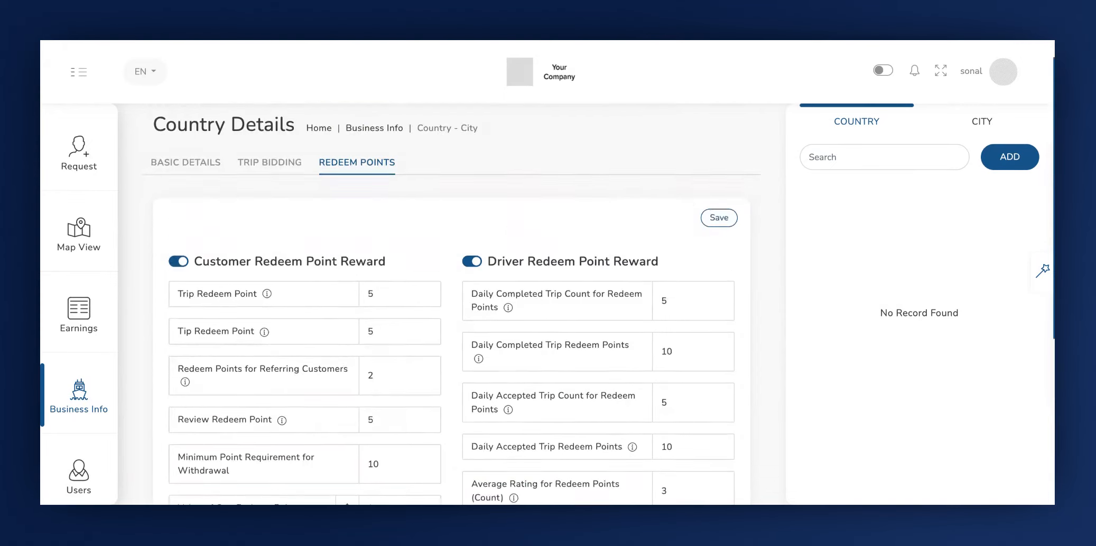
{"action": "left_click", "coordinate": [720, 233]}
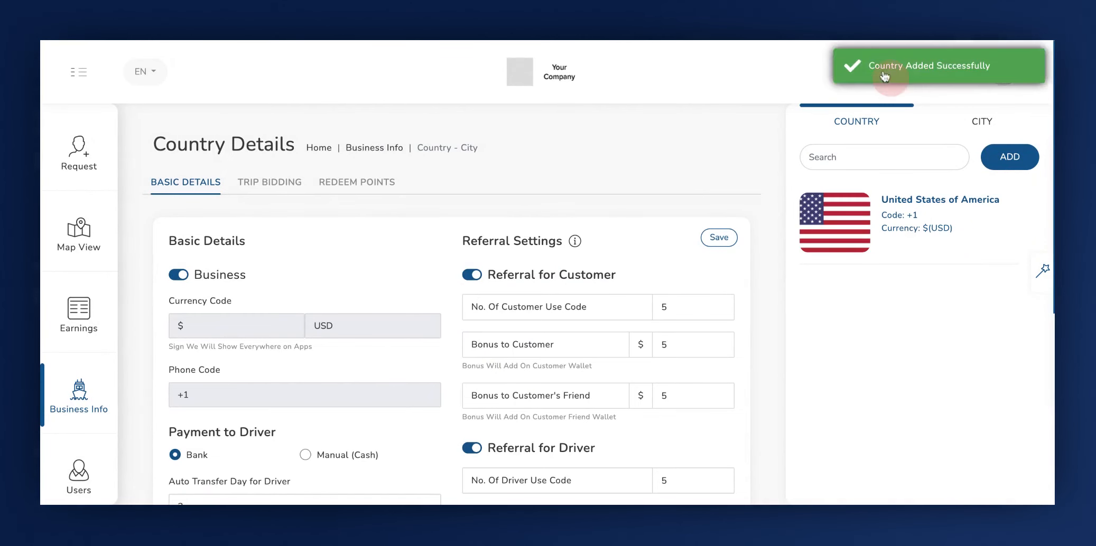
- Set Auto Transfer Day for Driver to 3 in the United States of America's basic details and save the update
{"action": "scroll", "coordinate": [443, 377], "scroll_direction": "down", "scroll_amount": 5}
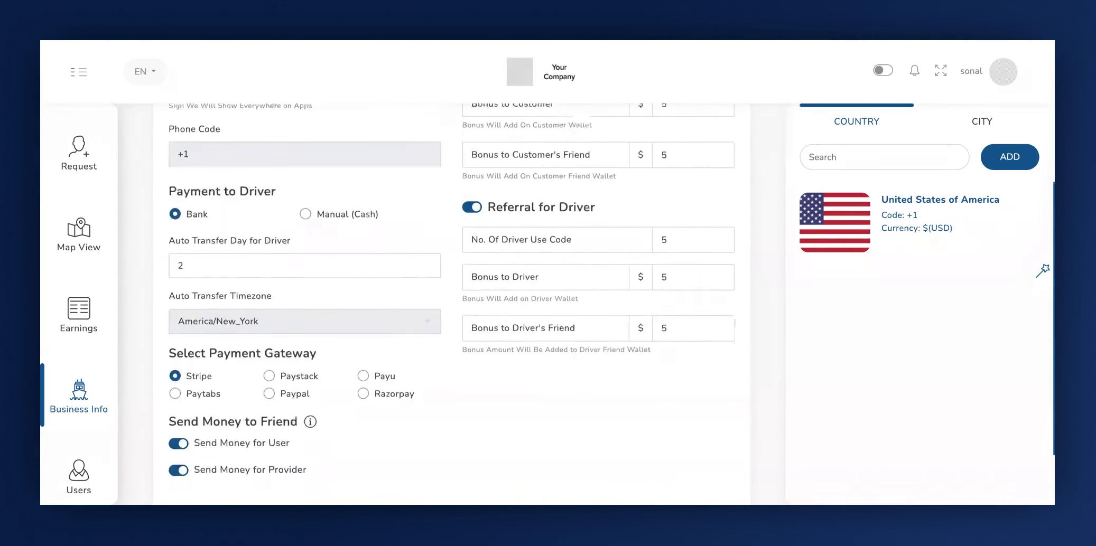
{"action": "scroll", "coordinate": [370, 397], "scroll_direction": "up", "scroll_amount": 4}
{"action": "left_click", "coordinate": [269, 413]}
{"action": "key", "text": "BackSpace"}
{"action": "type", "text": "3"}
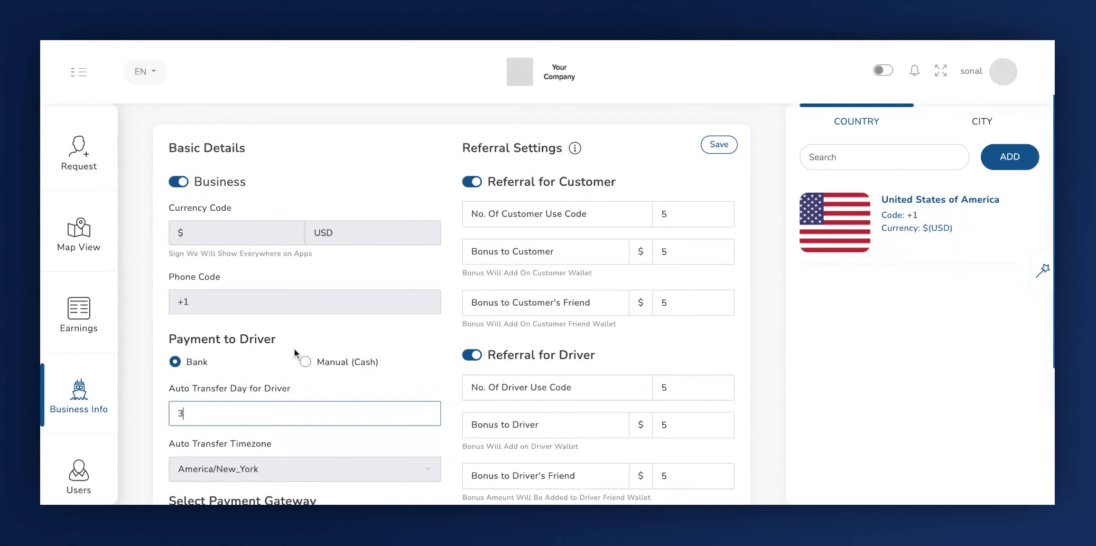
{"action": "left_click", "coordinate": [476, 185]}
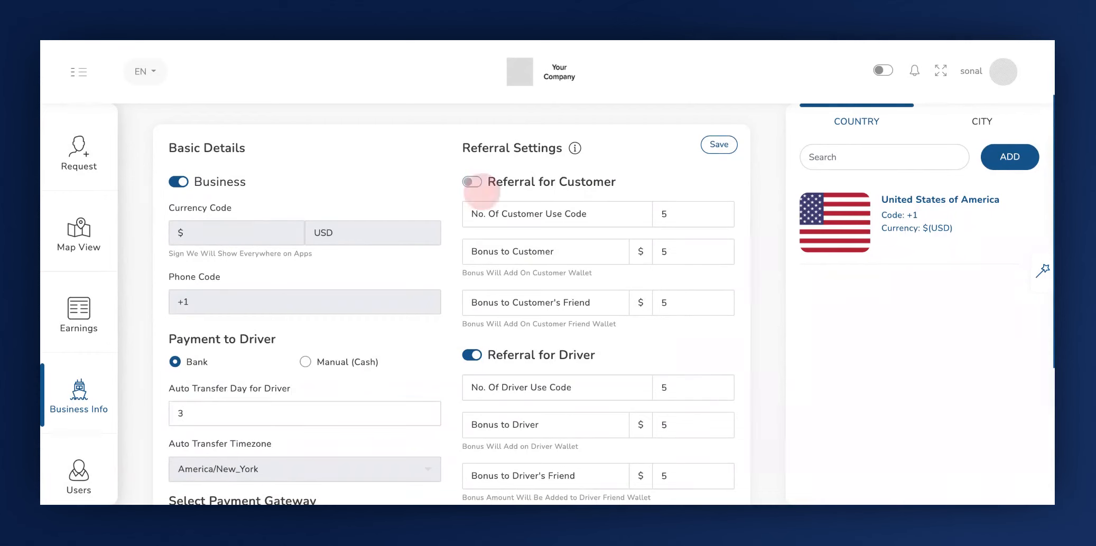
{"action": "left_click", "coordinate": [476, 186]}
{"action": "left_click", "coordinate": [721, 148]}
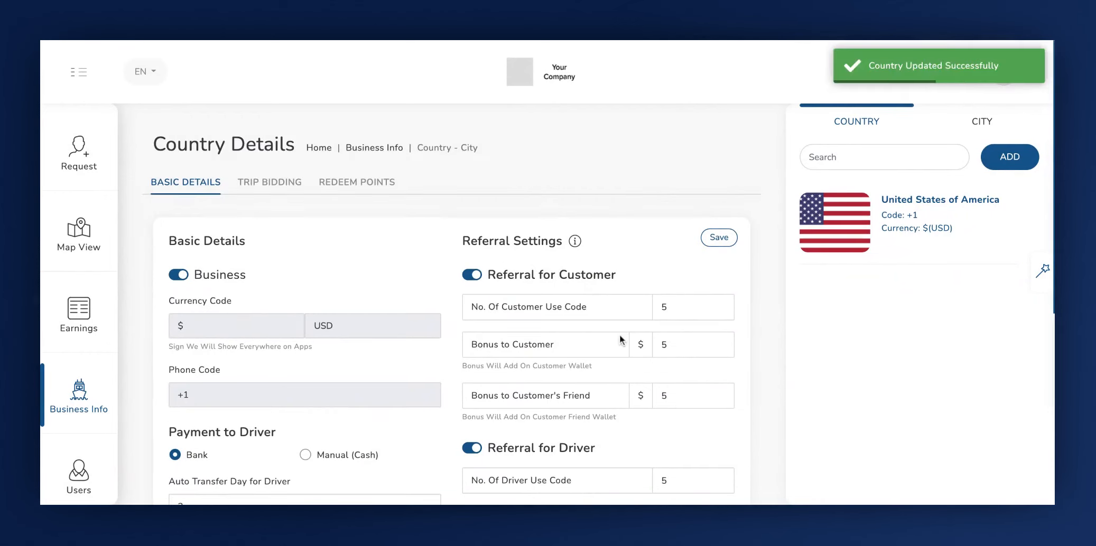
{"action": "left_click", "coordinate": [472, 182]}
{"action": "left_click", "coordinate": [719, 145]}
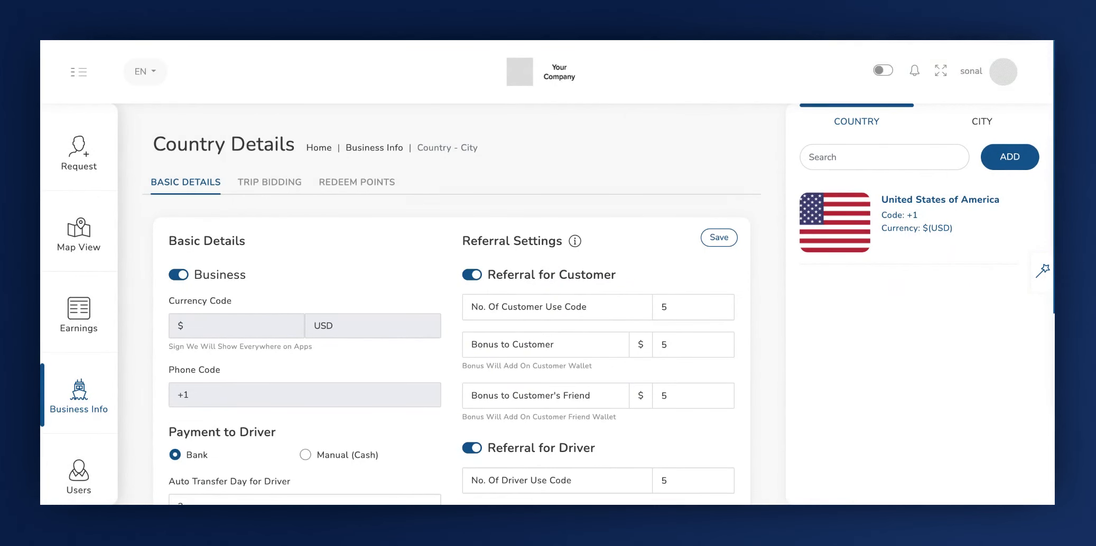